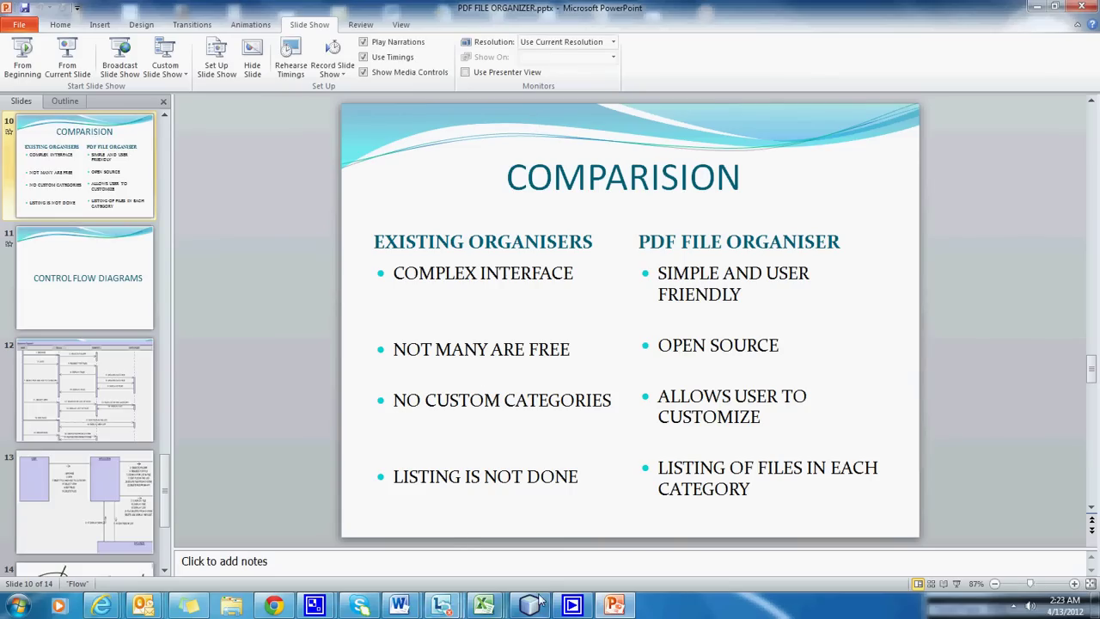
# Run JavaApplication18 from NetBeans to launch the File Organizer window.
pyautogui.click(532, 607)
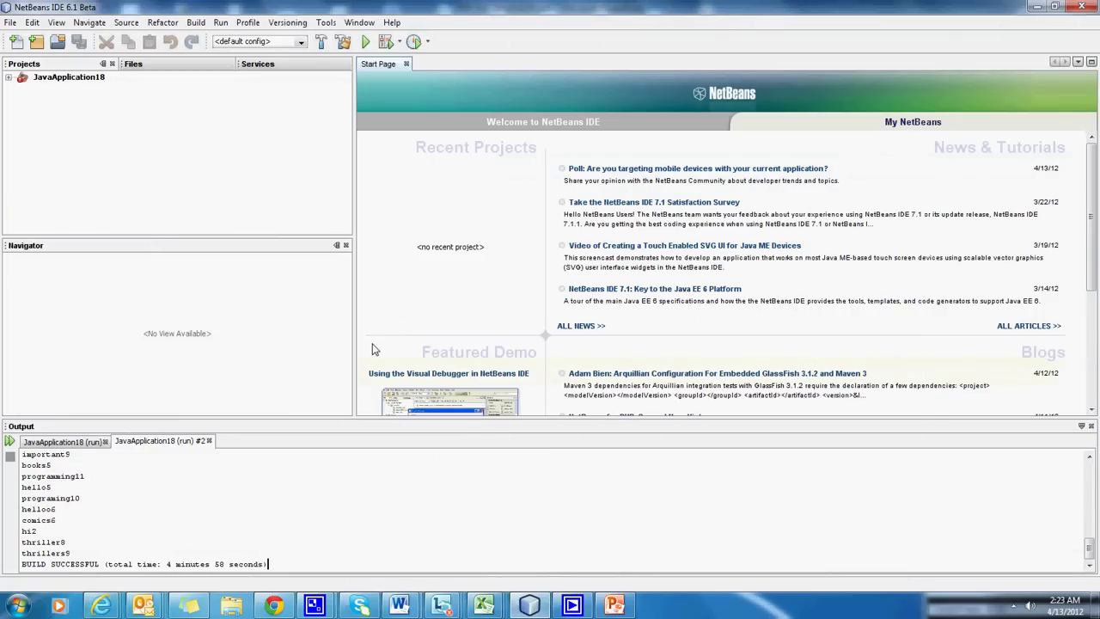
pyautogui.click(369, 41)
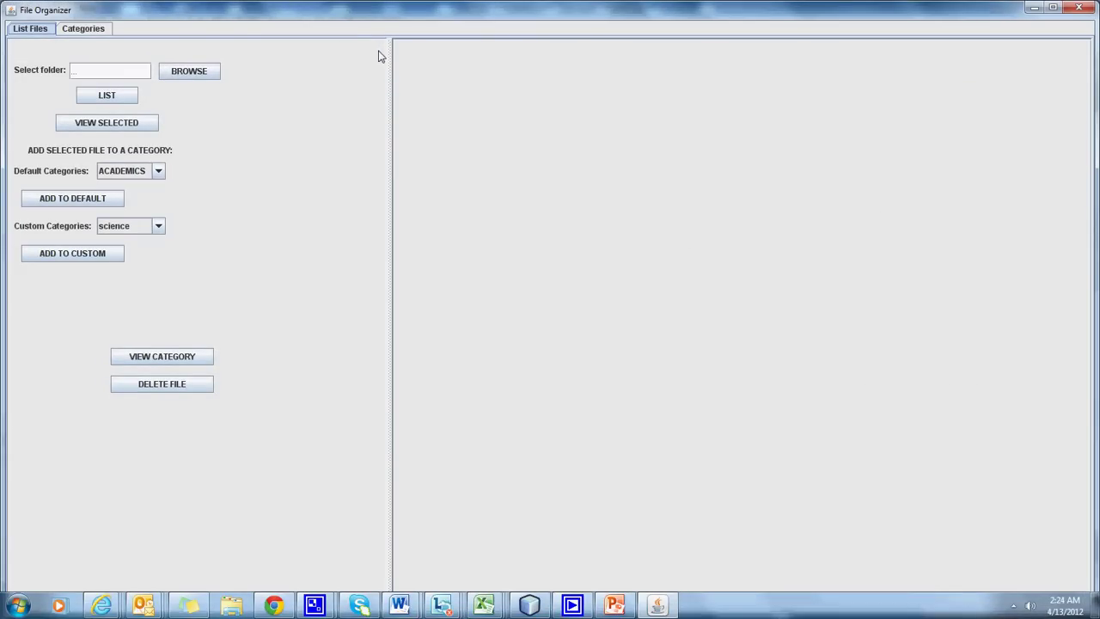
# Browse to the Desktop and select the PDFs folder as the folder to organize.
pyautogui.click(200, 75)
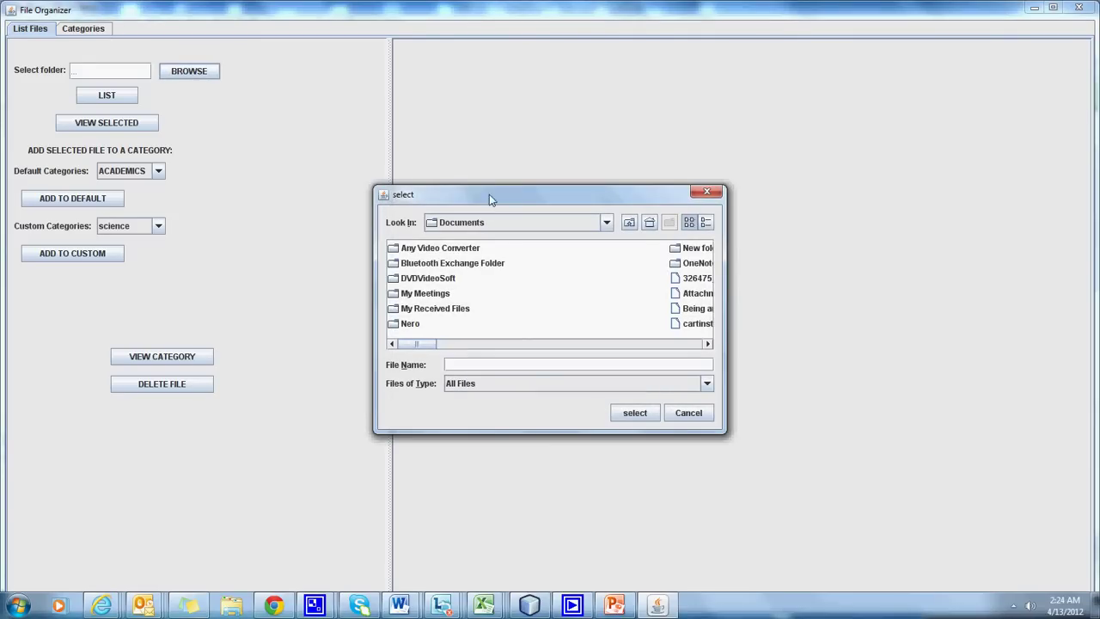
pyautogui.click(650, 225)
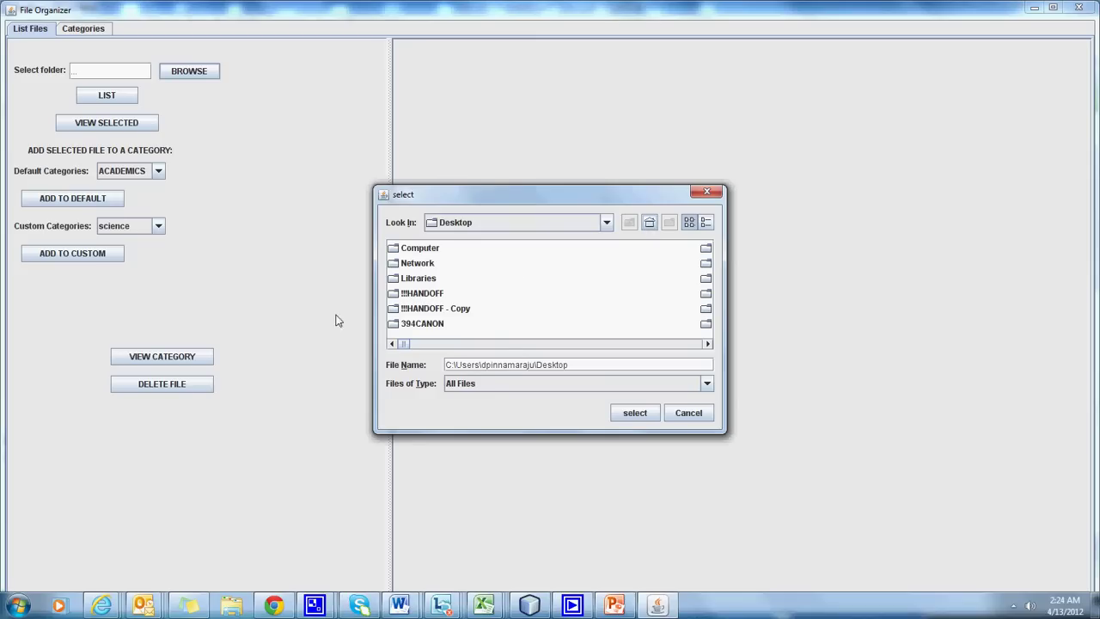
pyautogui.click(422, 283)
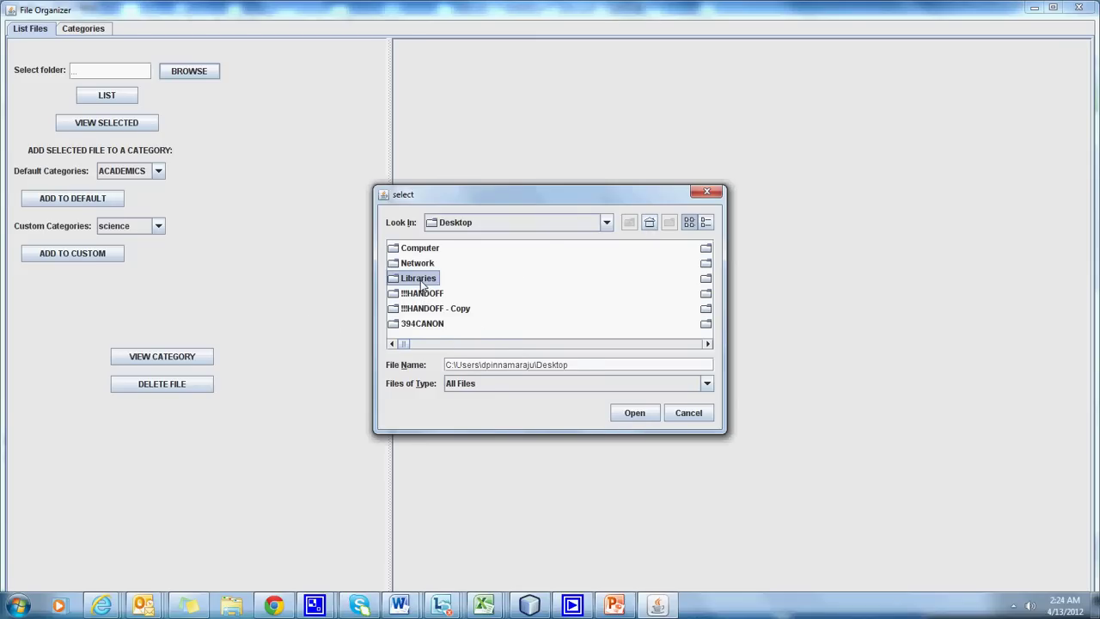
pyautogui.press('p')
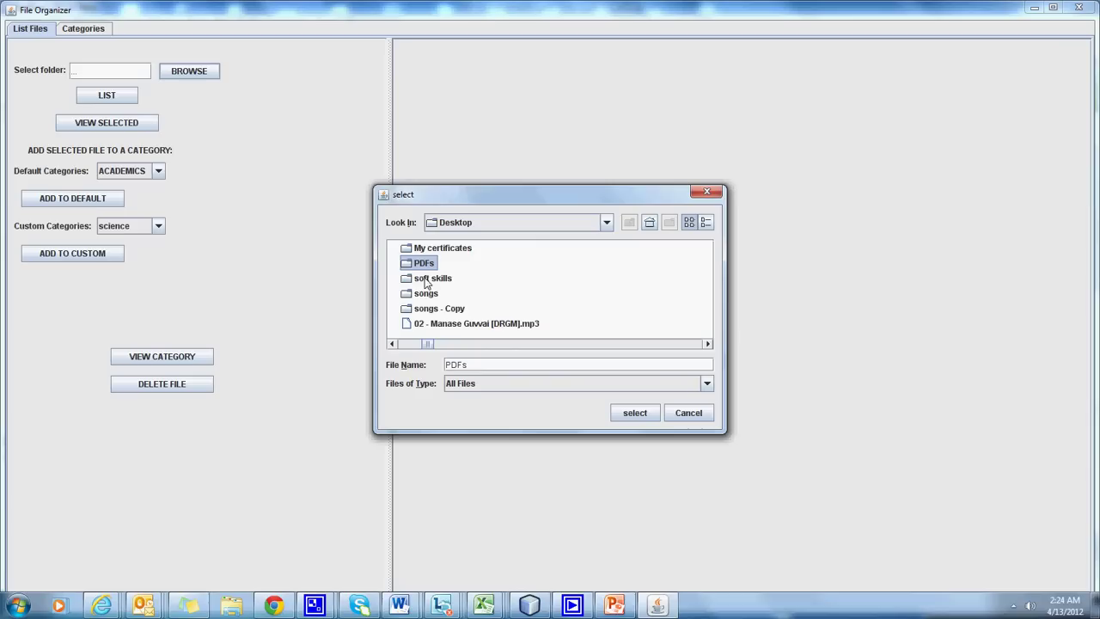
pyautogui.click(634, 416)
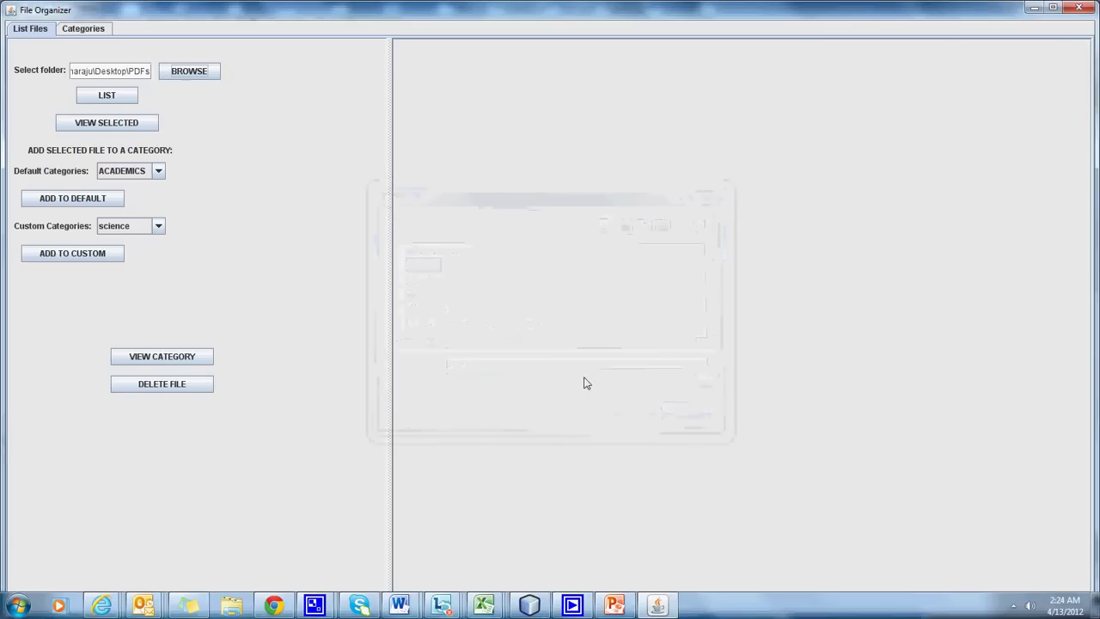
# List the folder's 22 PDFs, view C & DS.pdf in Adobe Reader, then close it.
pyautogui.click(116, 100)
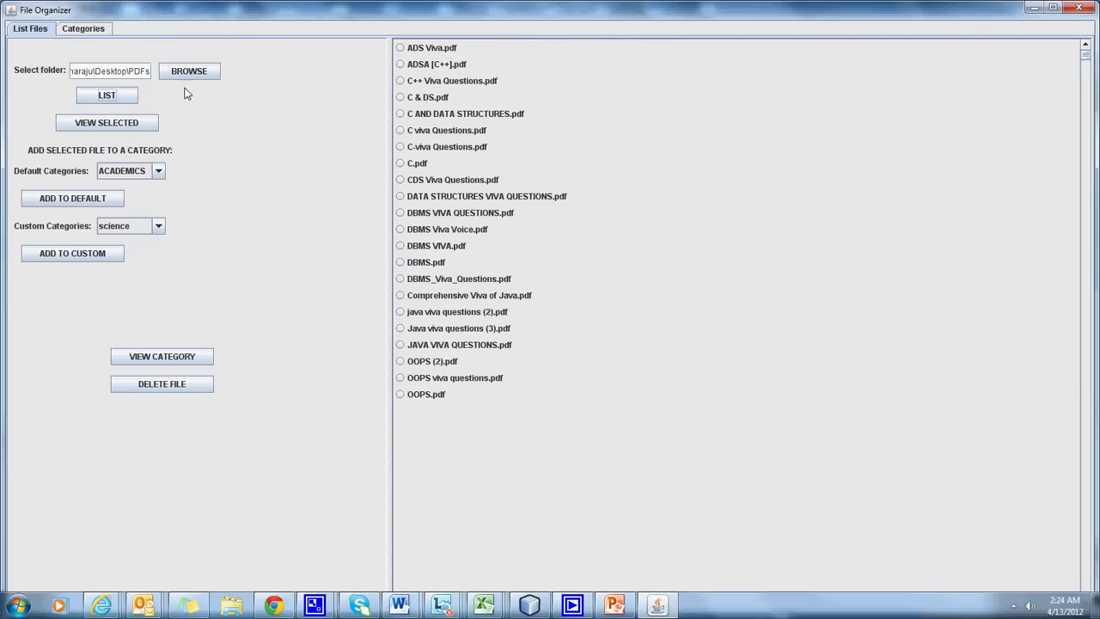
pyautogui.click(404, 100)
pyautogui.click(134, 126)
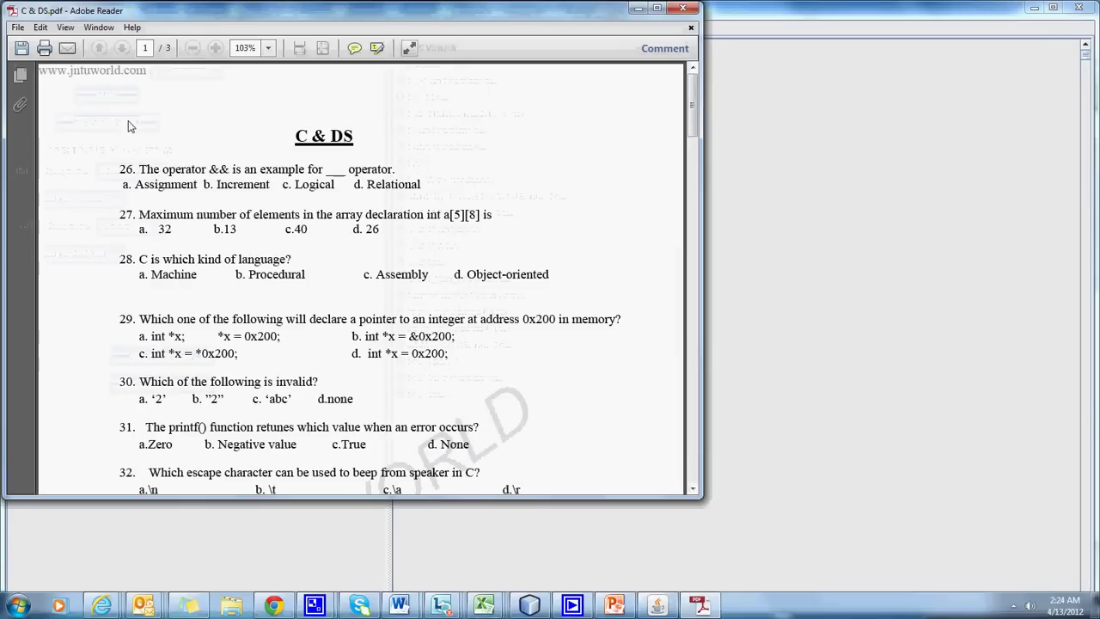
pyautogui.click(682, 10)
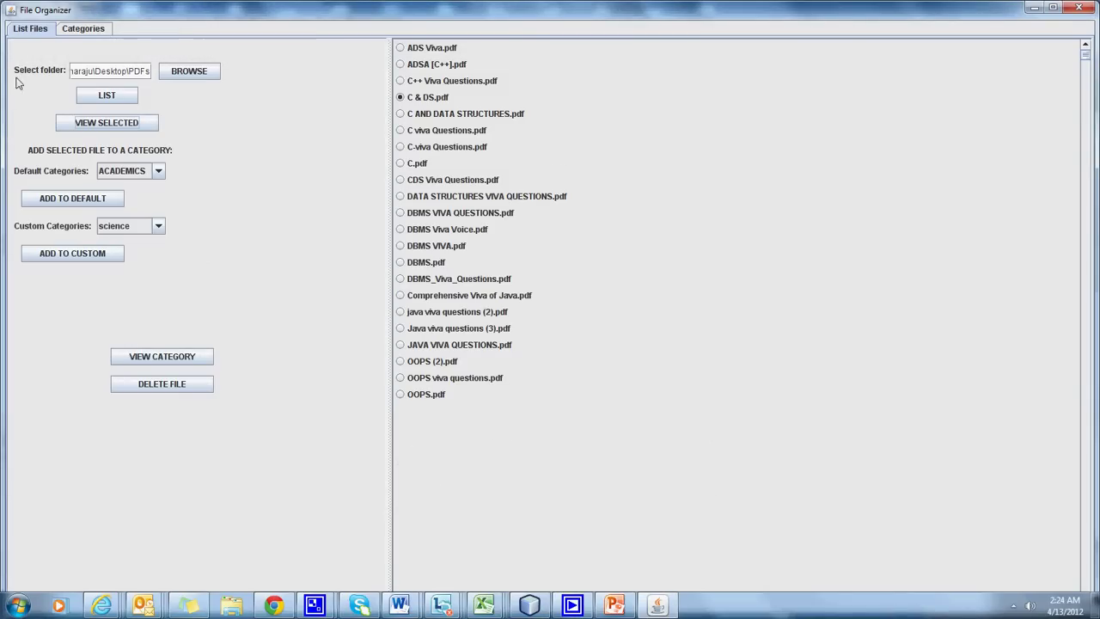
# Add C & DS.pdf to the PERSONAL default category and verify its category.
pyautogui.click(159, 172)
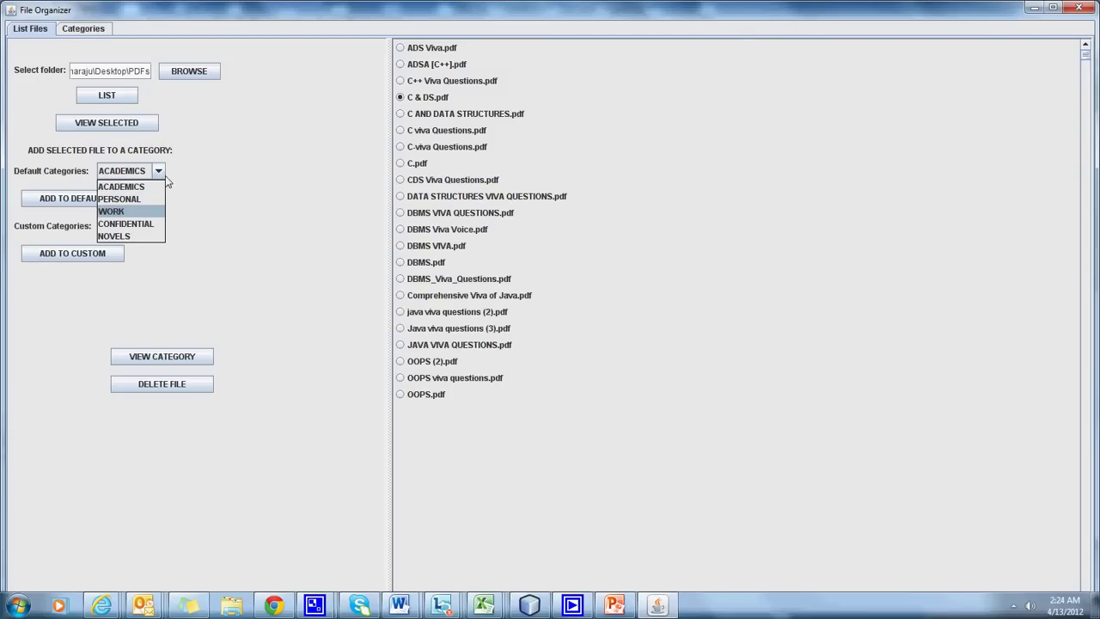
pyautogui.click(116, 201)
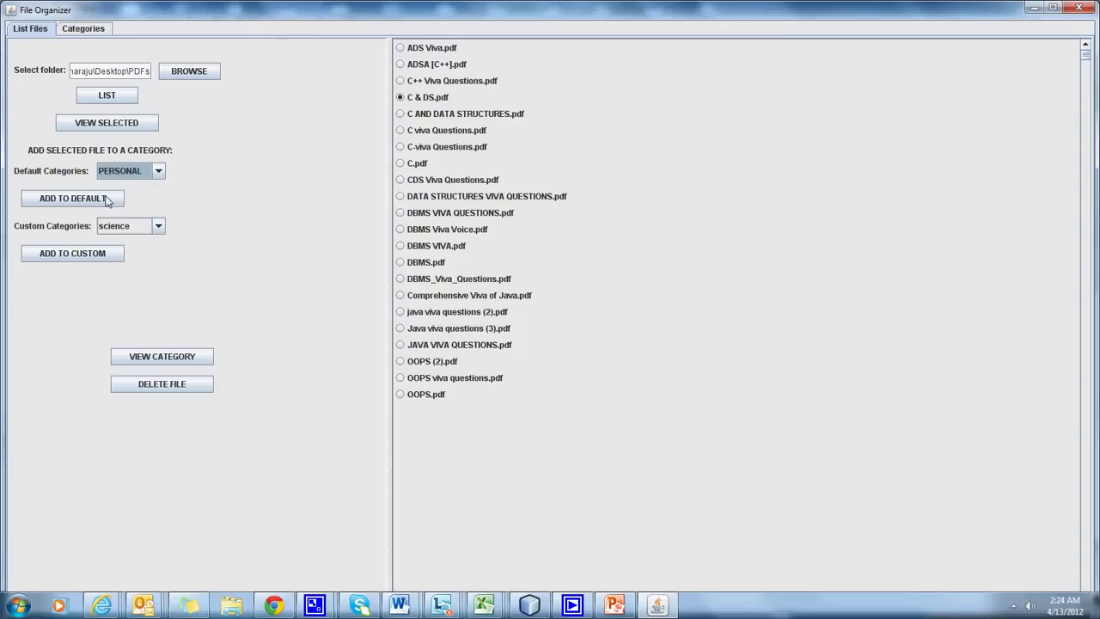
pyautogui.click(96, 202)
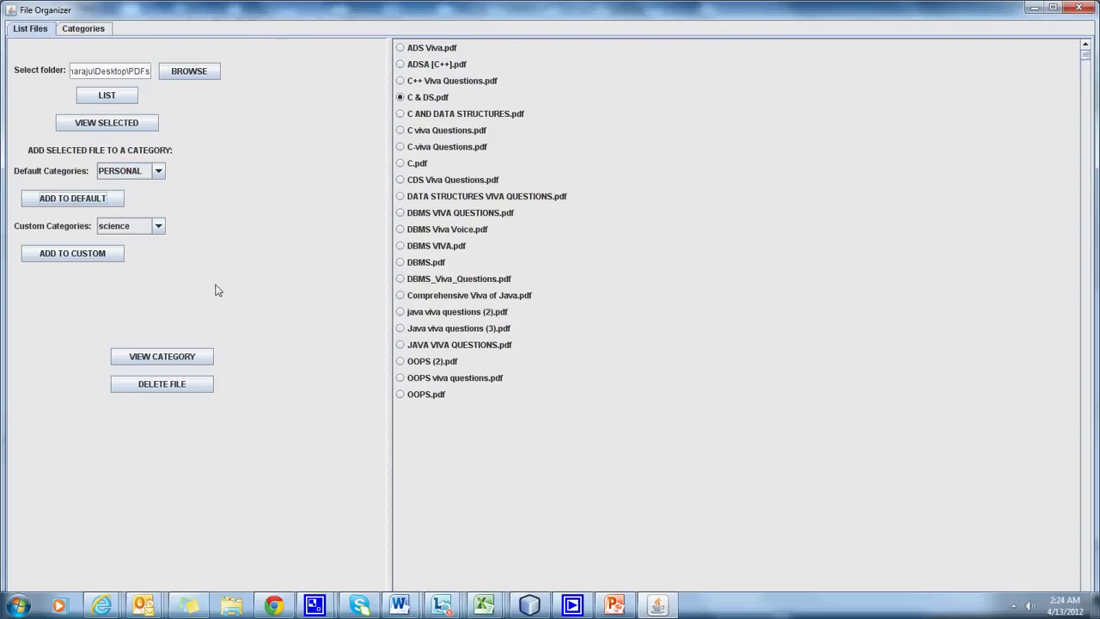
pyautogui.click(186, 356)
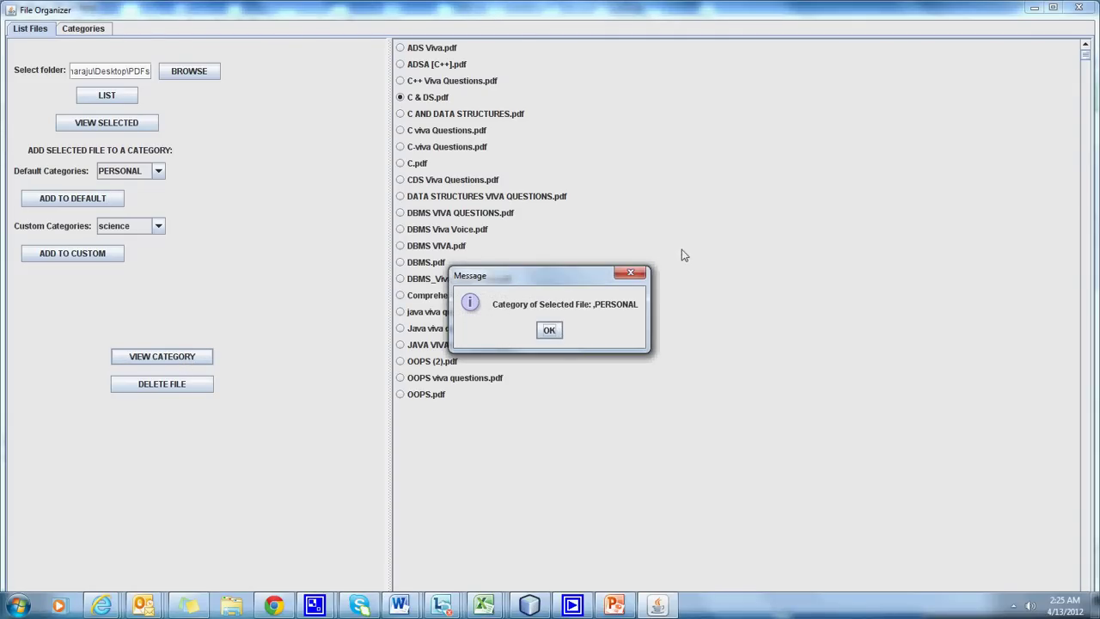
pyautogui.click(633, 275)
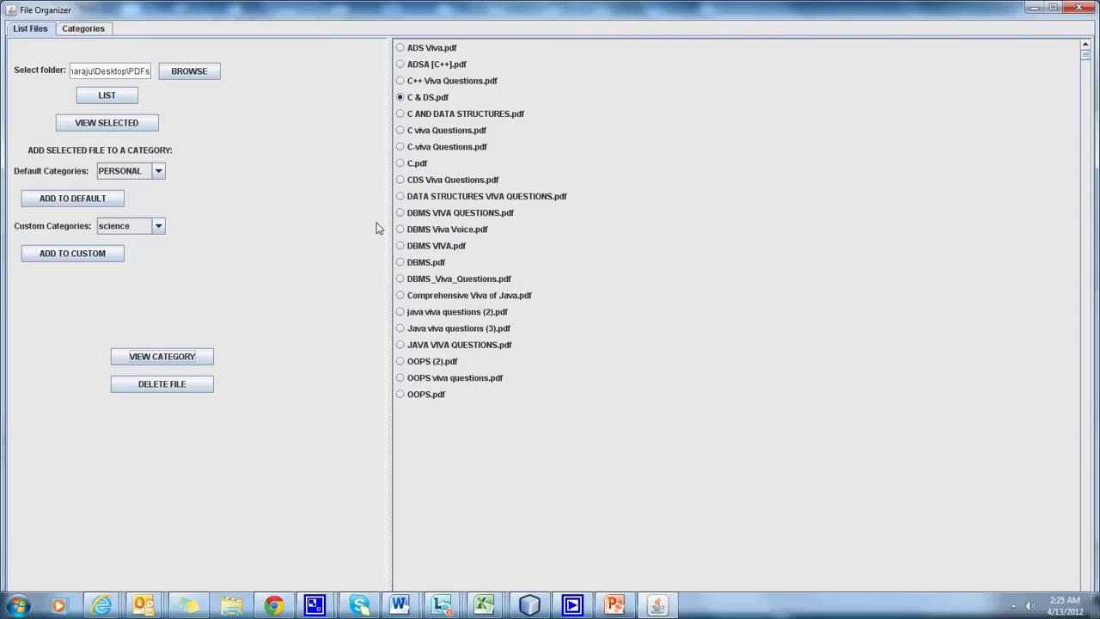
# Add CDS Viva Questions.pdf to the important custom category and verify its category.
pyautogui.click(406, 183)
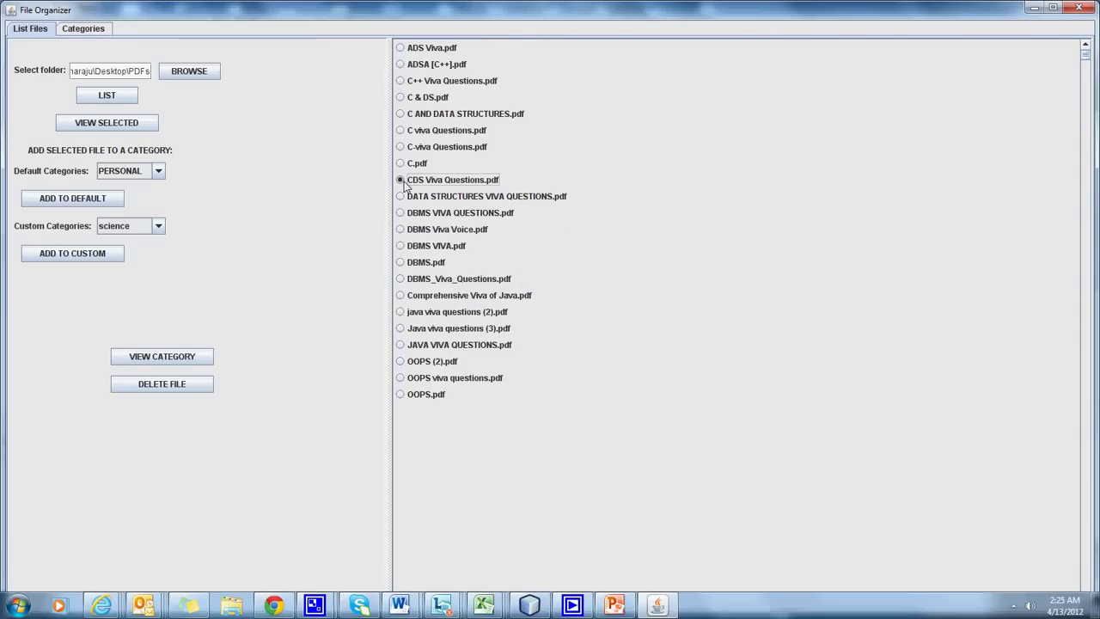
pyautogui.click(158, 228)
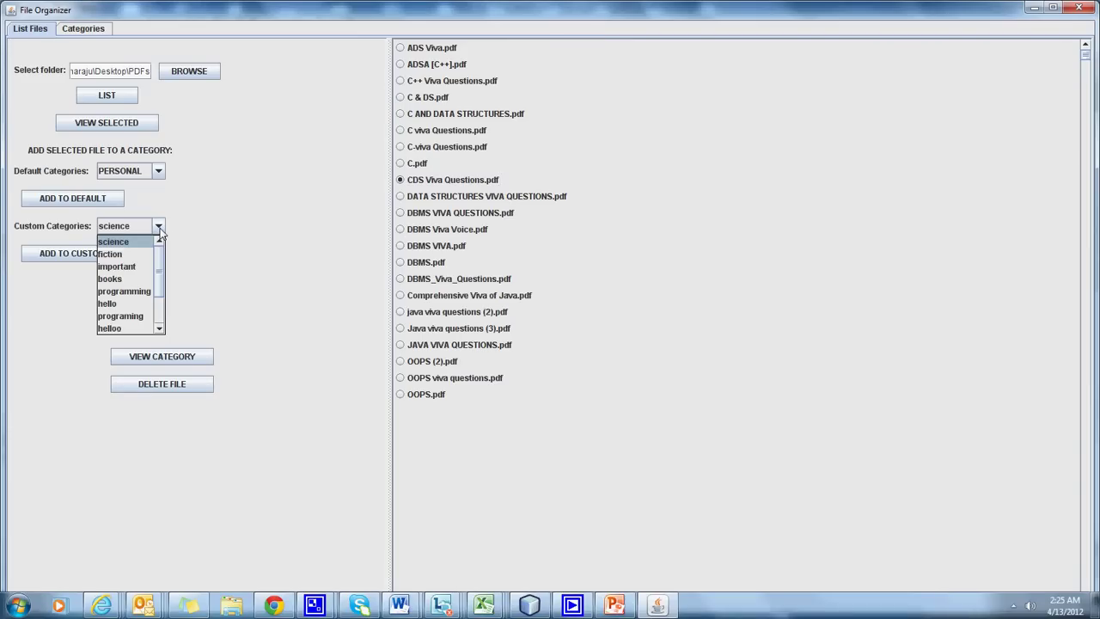
pyautogui.click(121, 268)
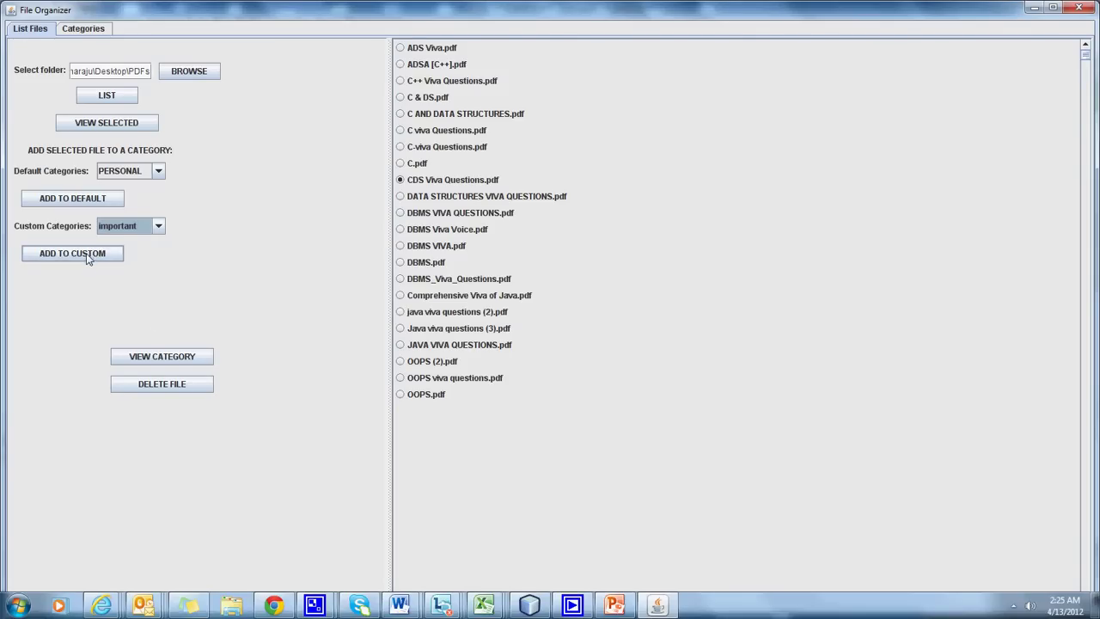
pyautogui.click(88, 257)
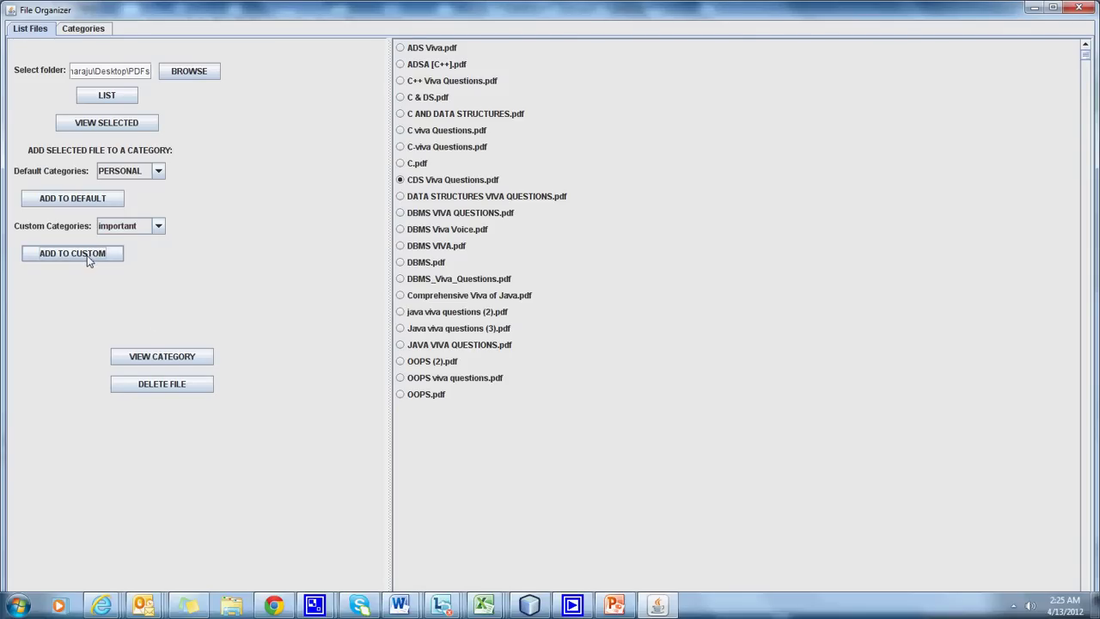
pyautogui.click(169, 361)
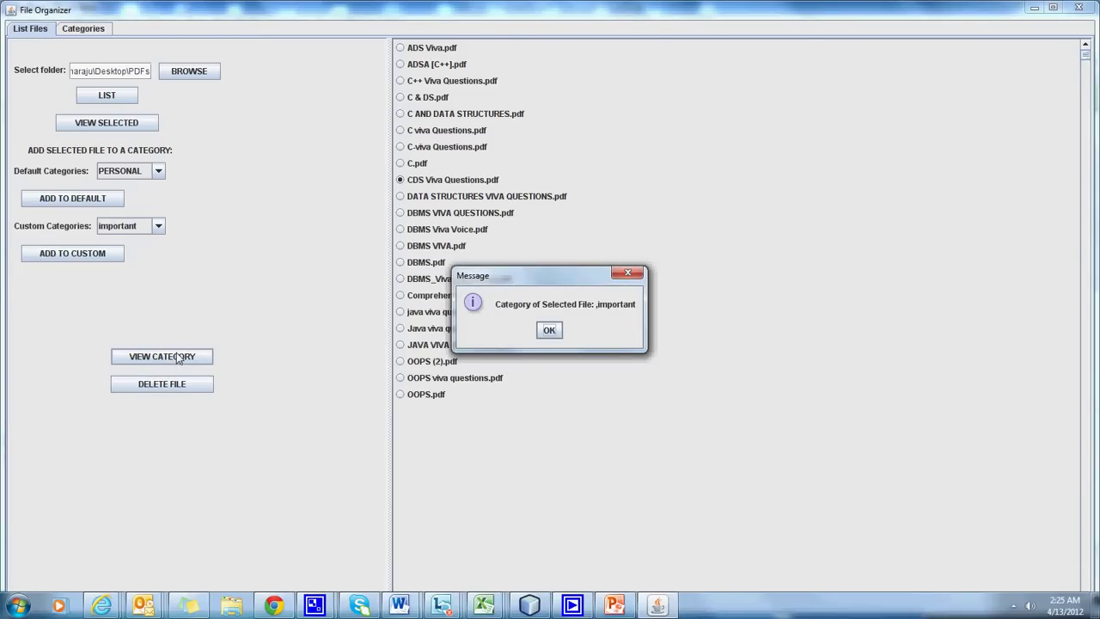
pyautogui.click(550, 331)
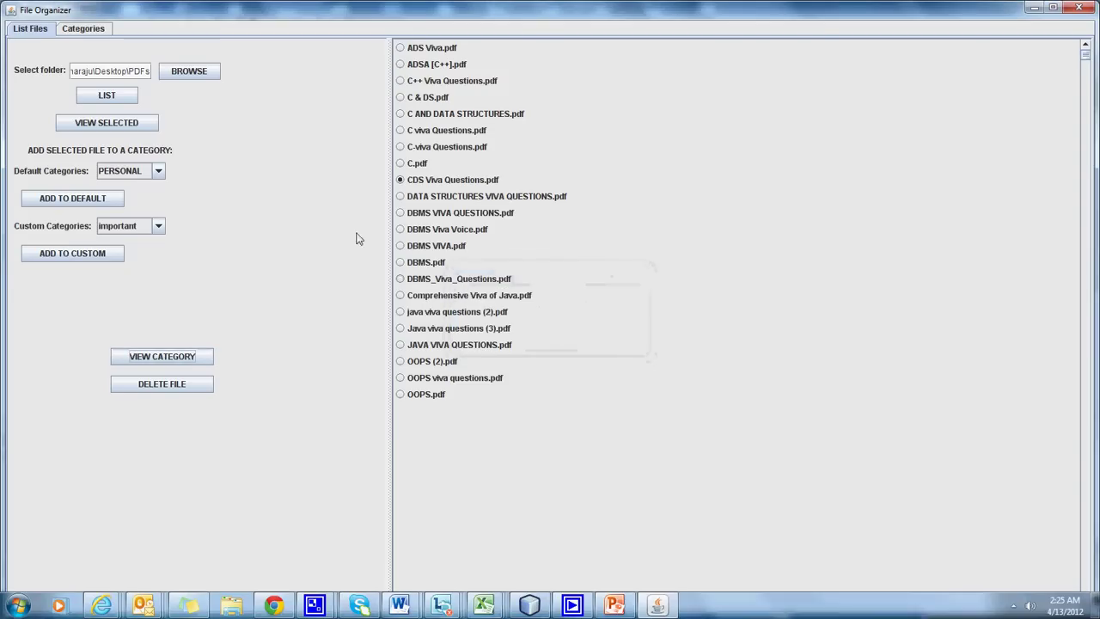
# On the Categories tab, list the files in the PERSONAL default category.
pyautogui.click(85, 31)
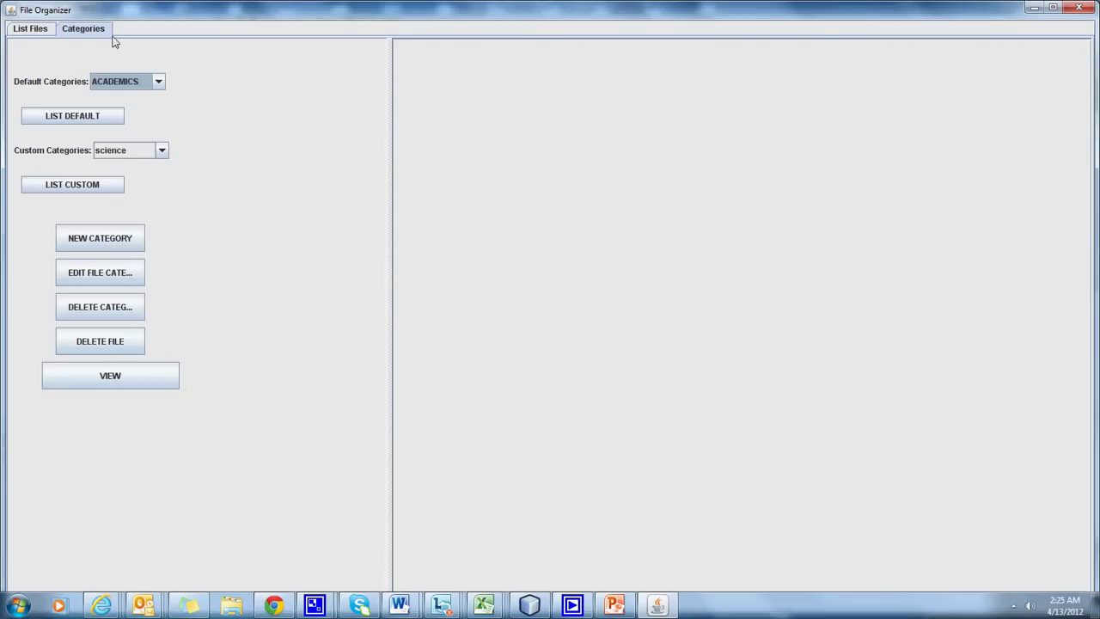
pyautogui.click(159, 82)
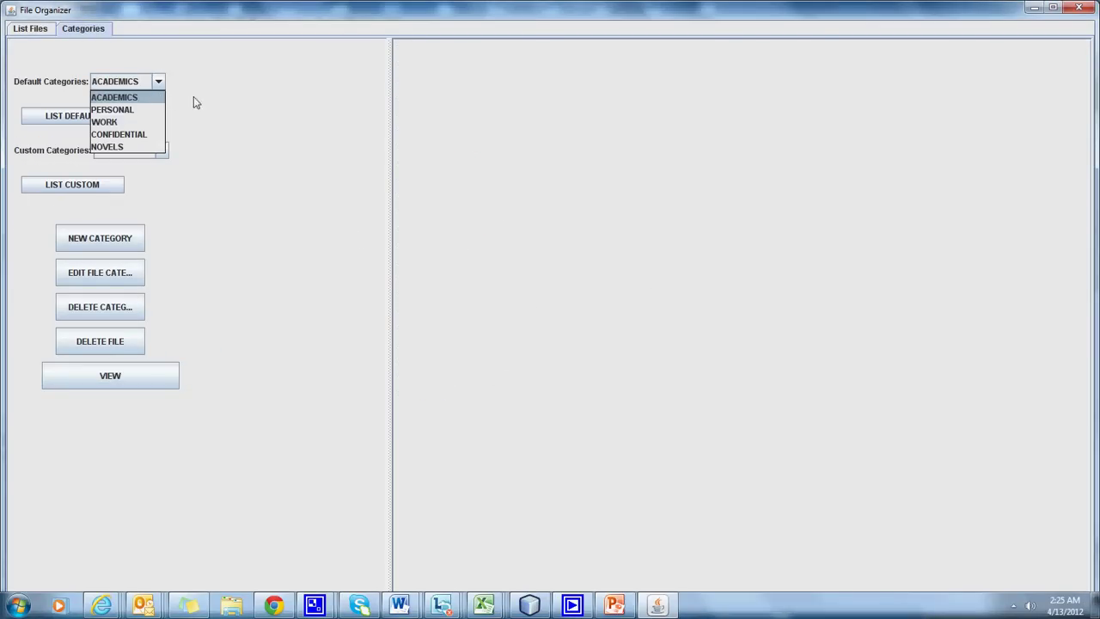
pyautogui.click(148, 112)
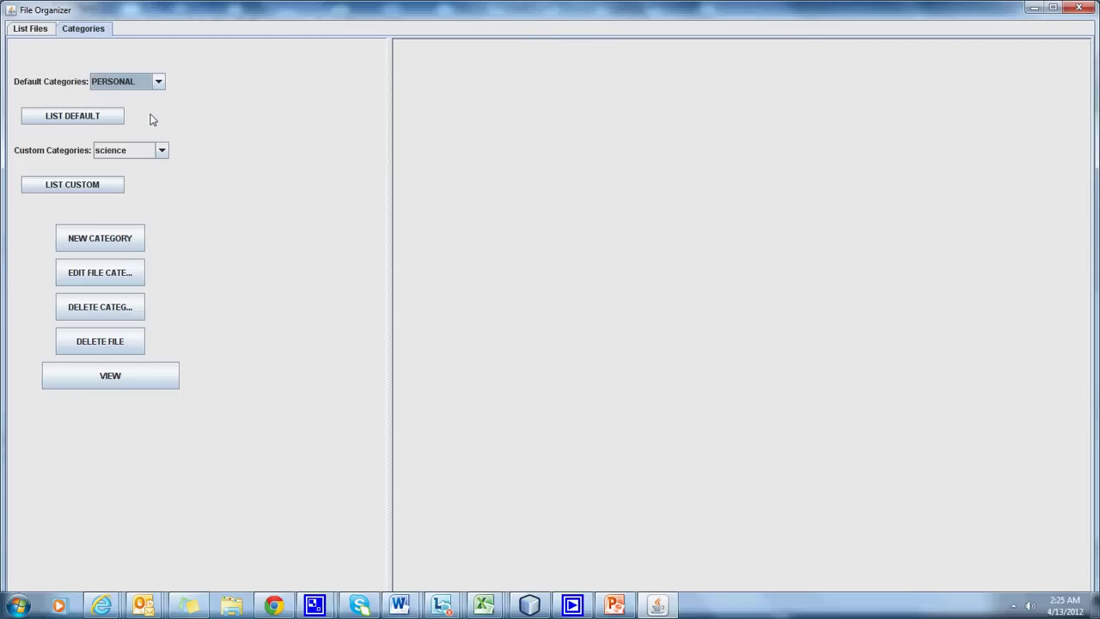
pyautogui.click(101, 124)
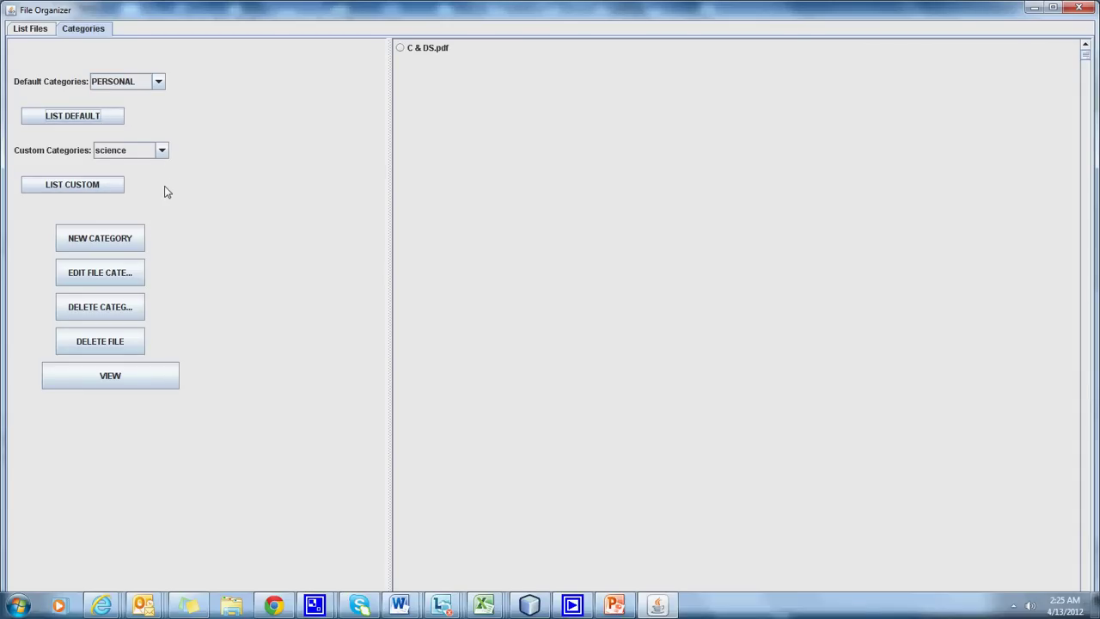
# List the important custom category, which shows CDS Viva Questions.pdf.
pyautogui.click(162, 151)
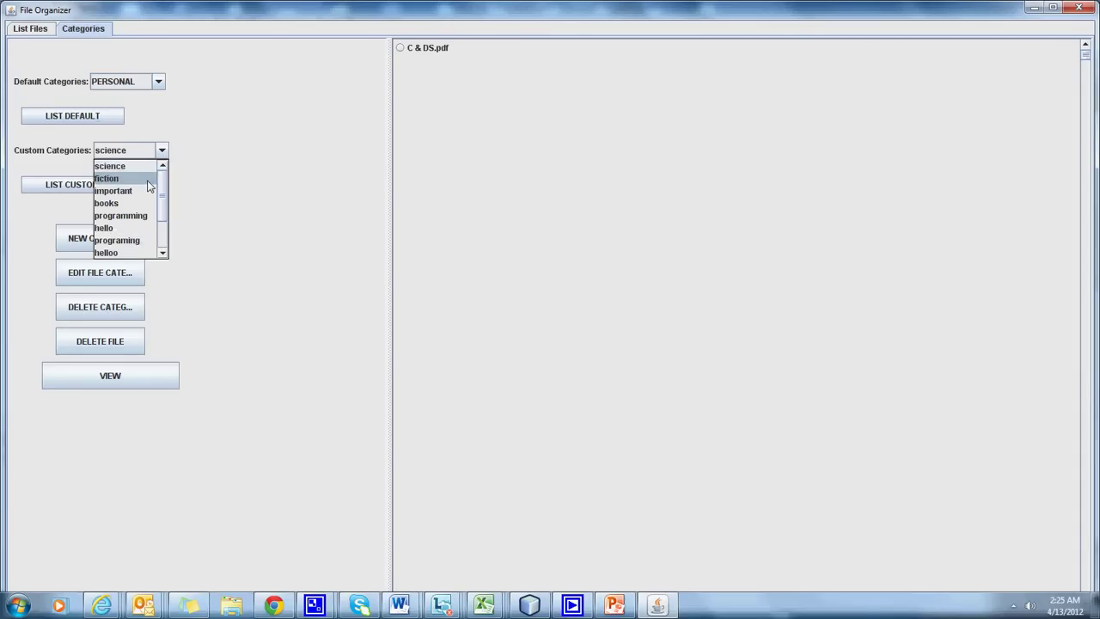
pyautogui.click(145, 191)
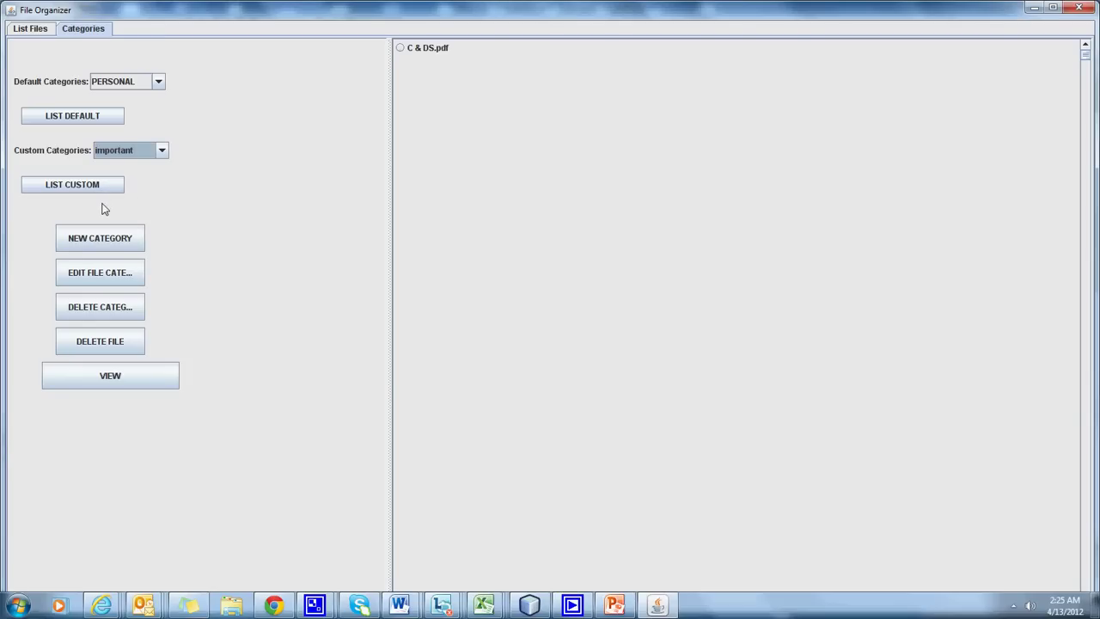
pyautogui.click(100, 193)
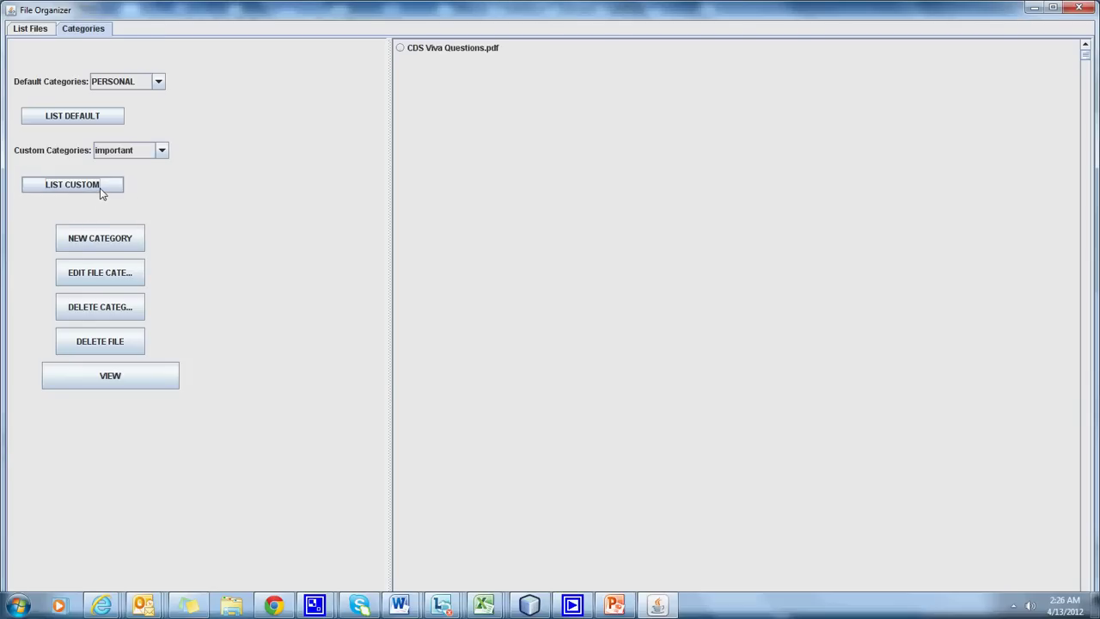
# Create a new custom category named college and check it appears after thrillers.
pyautogui.click(94, 246)
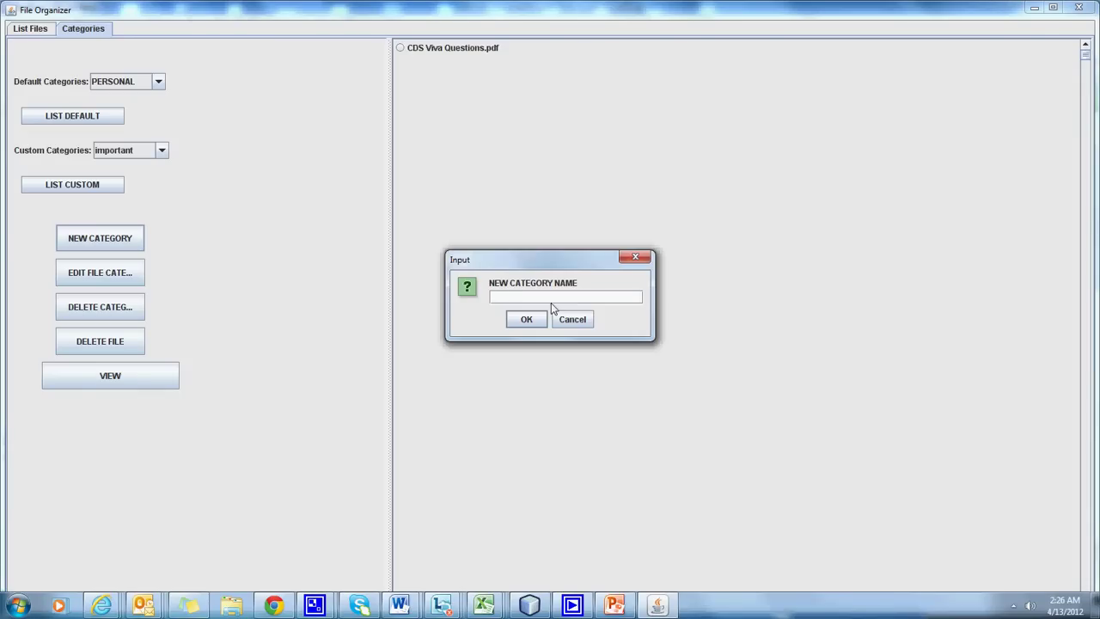
pyautogui.write('college')
pyautogui.click(526, 321)
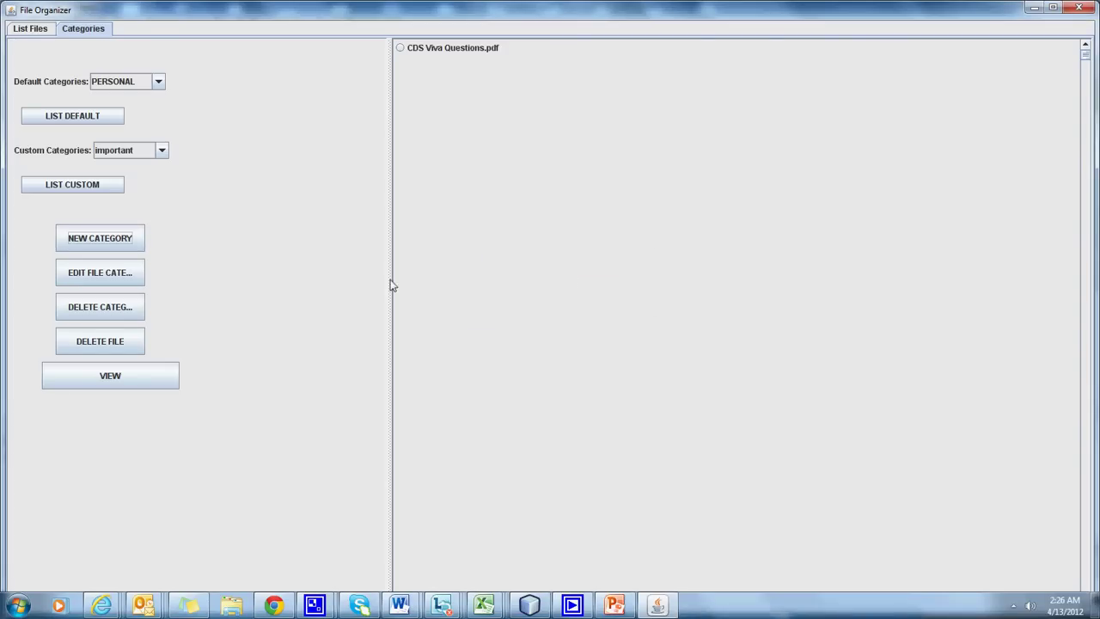
pyautogui.click(163, 153)
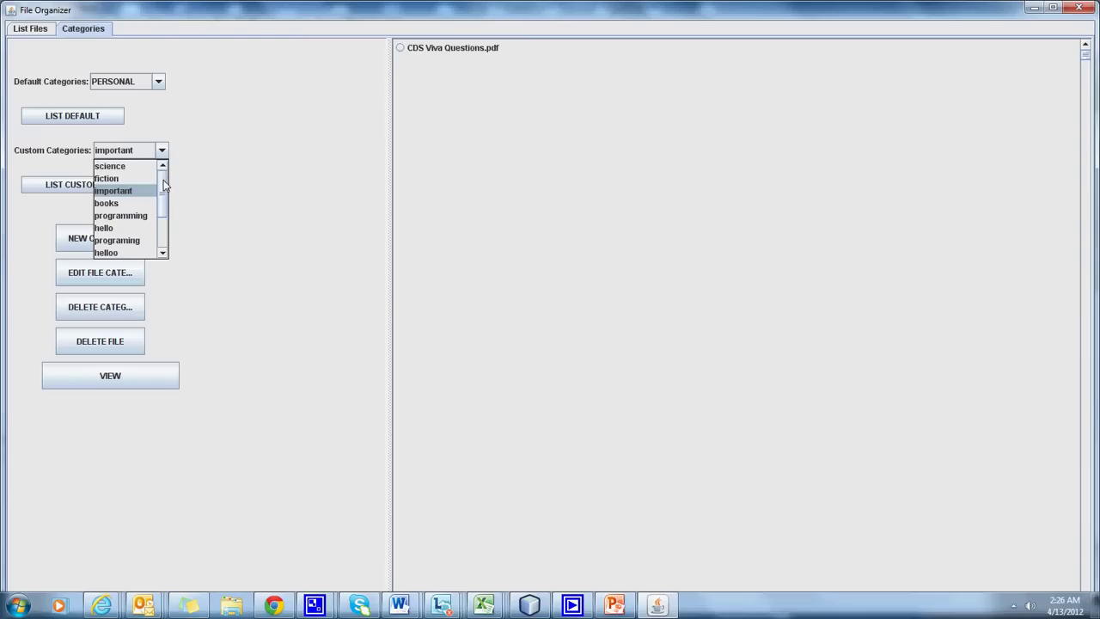
pyautogui.moveTo(163, 185); pyautogui.dragTo(157, 215)
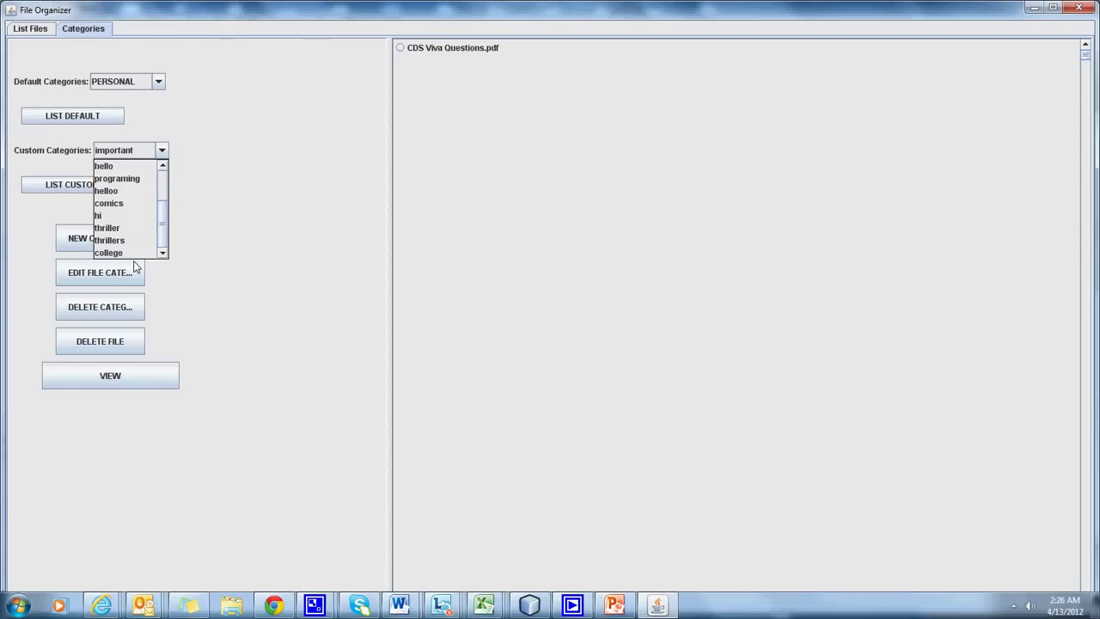
pyautogui.click(197, 292)
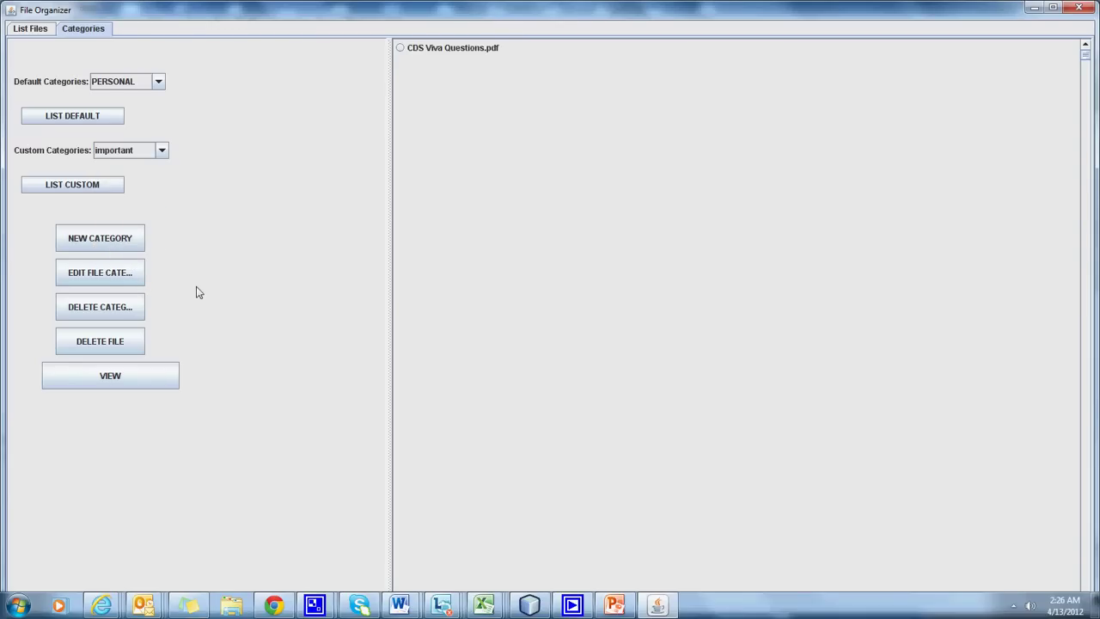
# Move CDS Viva Questions.pdf from important to PERSONAL by entering 'important,PERSONAL'.
pyautogui.click(469, 51)
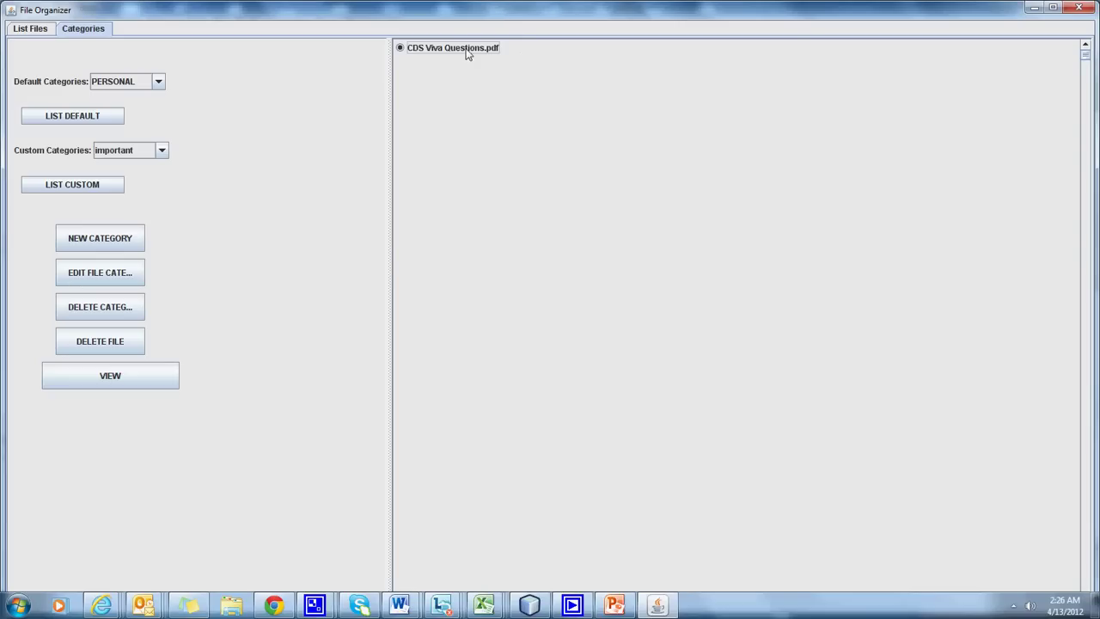
pyautogui.click(134, 273)
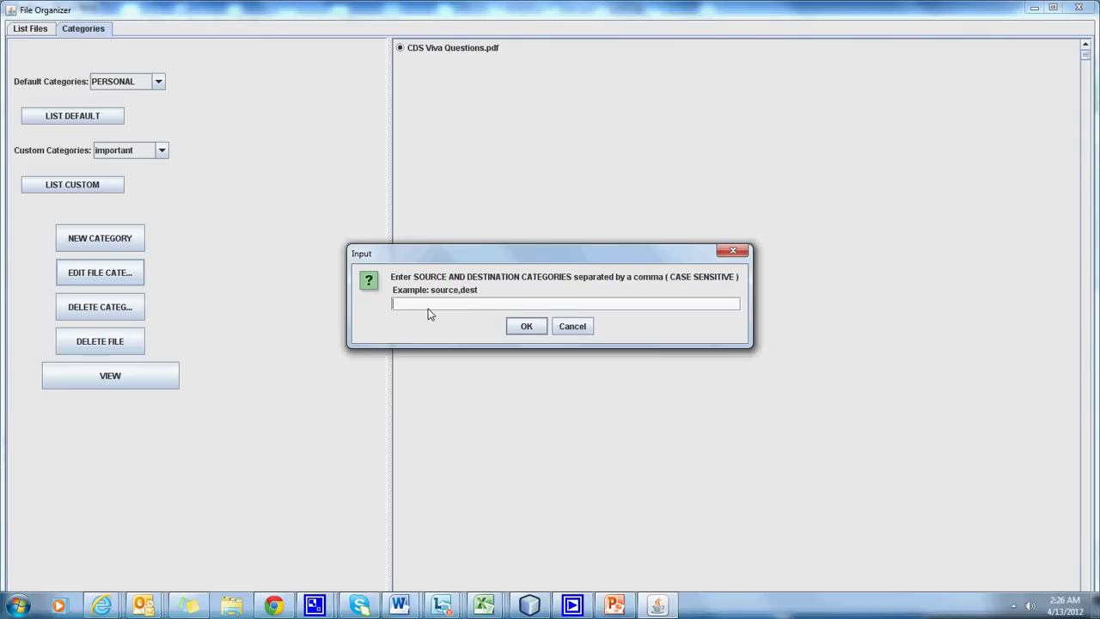
pyautogui.write('im')
pyautogui.write('portant,PERSONAL')
pyautogui.click(525, 327)
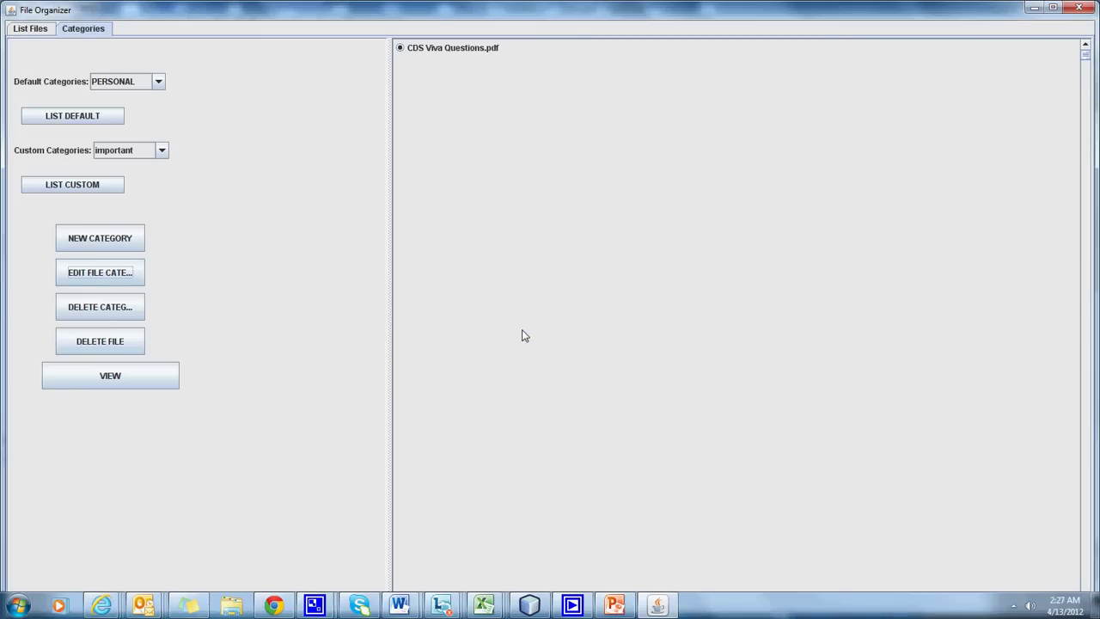
# List the important and PERSONAL categories to confirm the file now sits in PERSONAL.
pyautogui.click(163, 152)
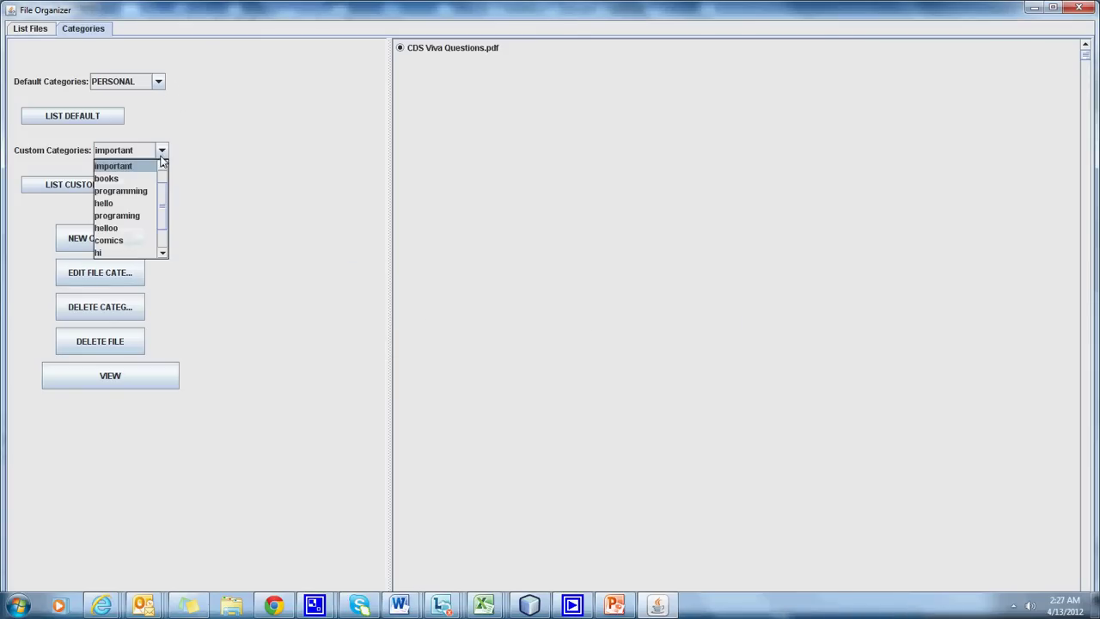
pyautogui.click(137, 165)
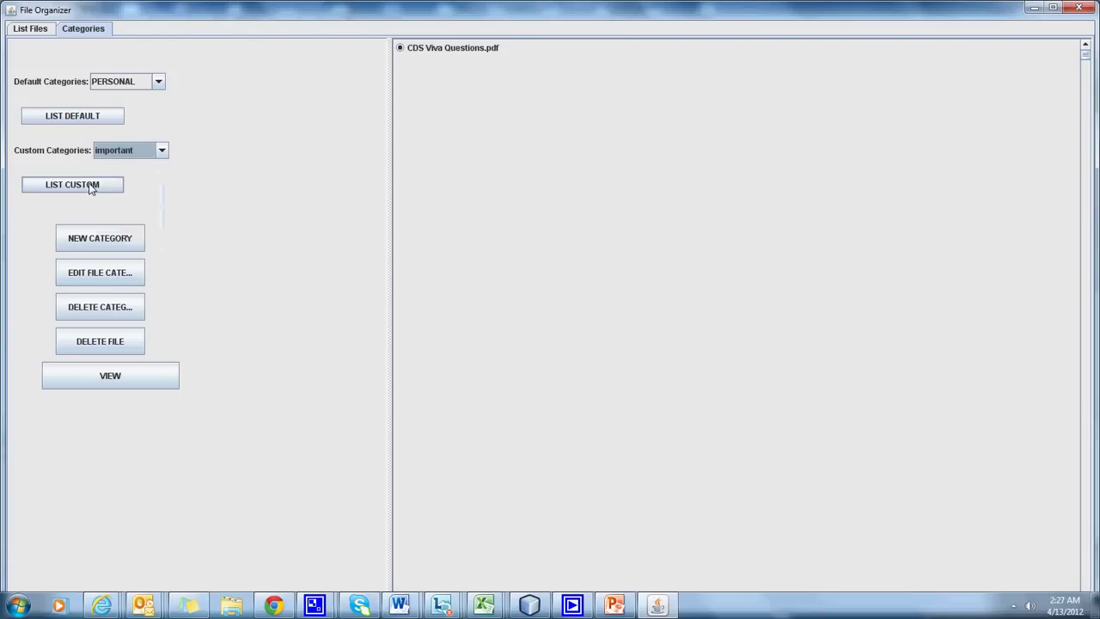
pyautogui.click(89, 186)
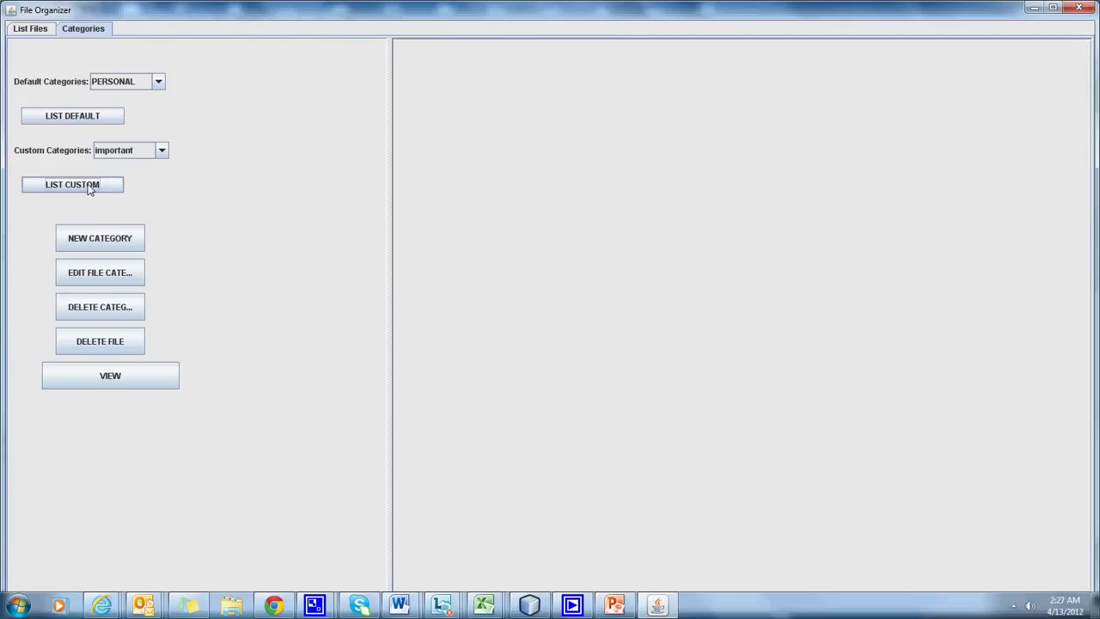
pyautogui.click(160, 86)
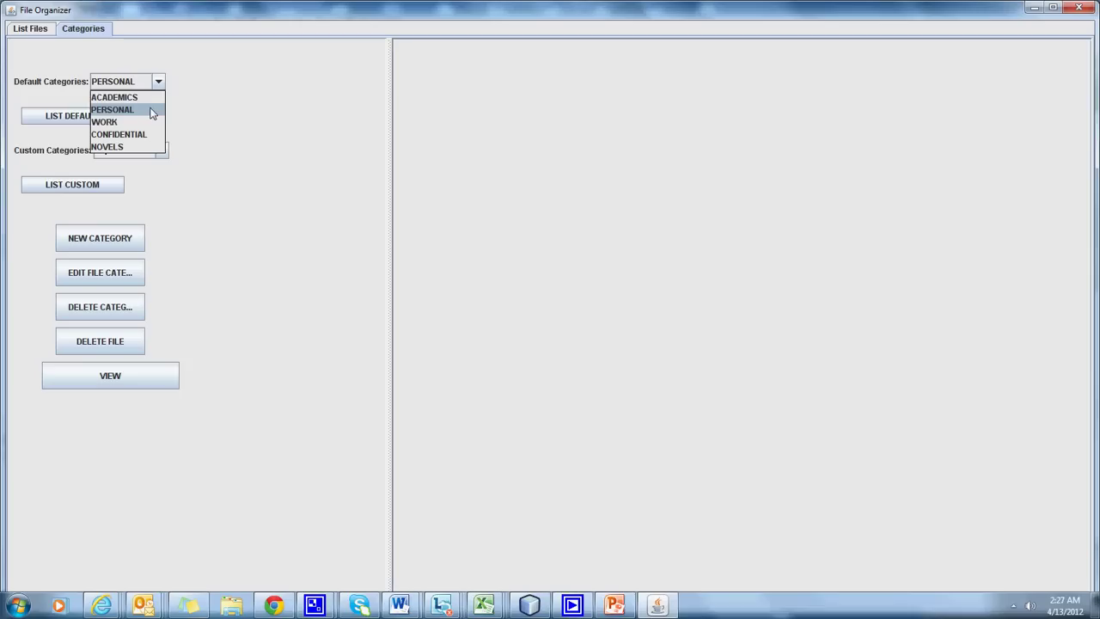
pyautogui.click(151, 111)
pyautogui.click(86, 121)
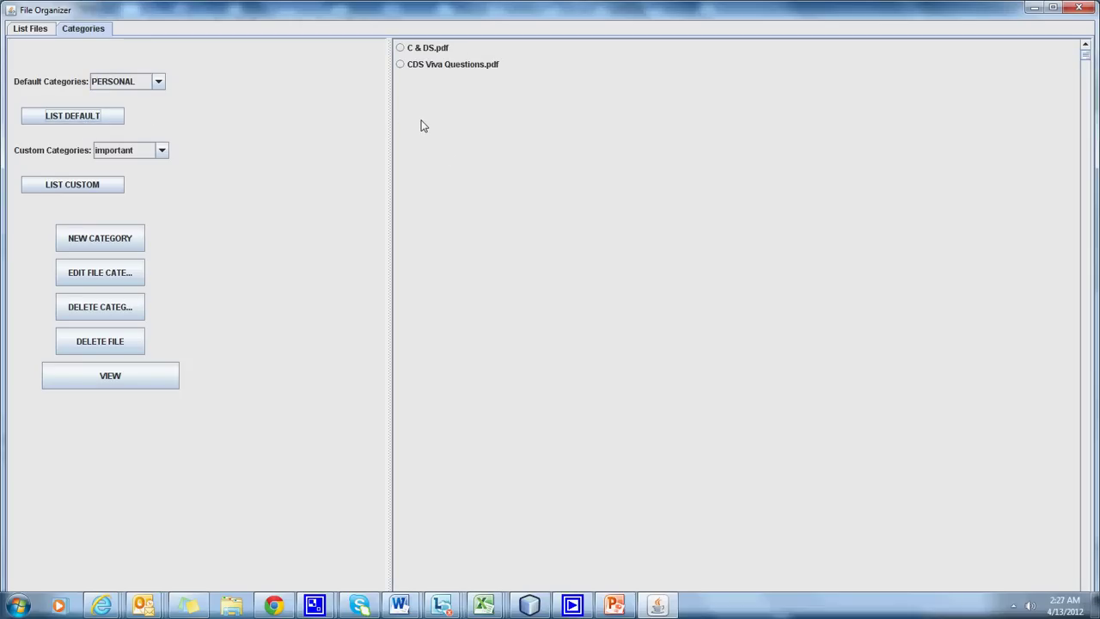
# Delete the custom category college and check the list now ends with thrillers.
pyautogui.click(111, 314)
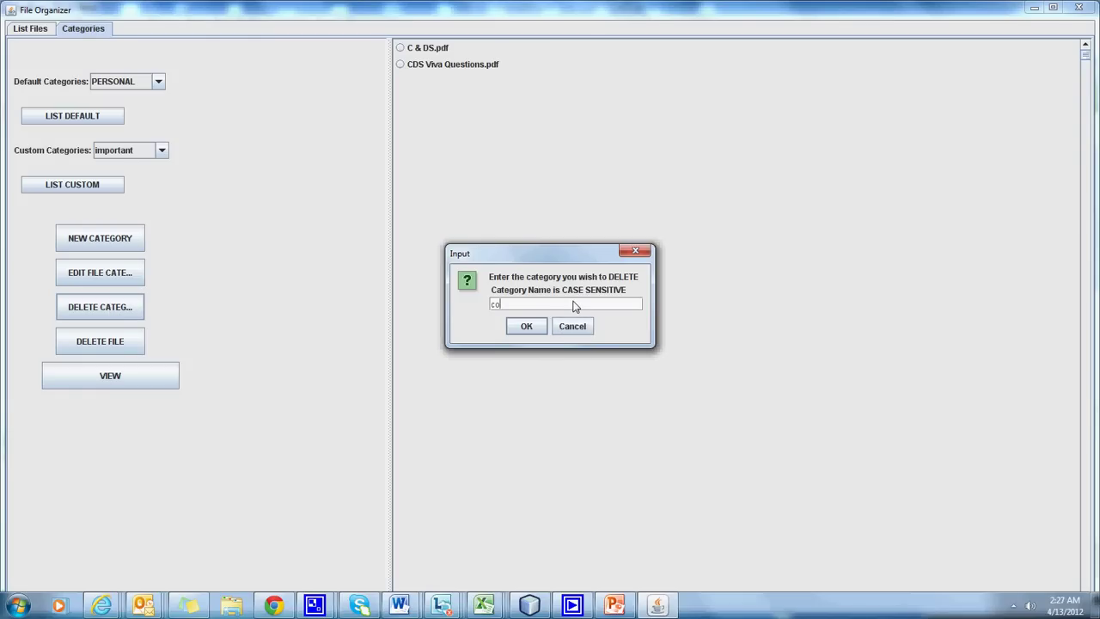
pyautogui.write('college')
pyautogui.click(523, 329)
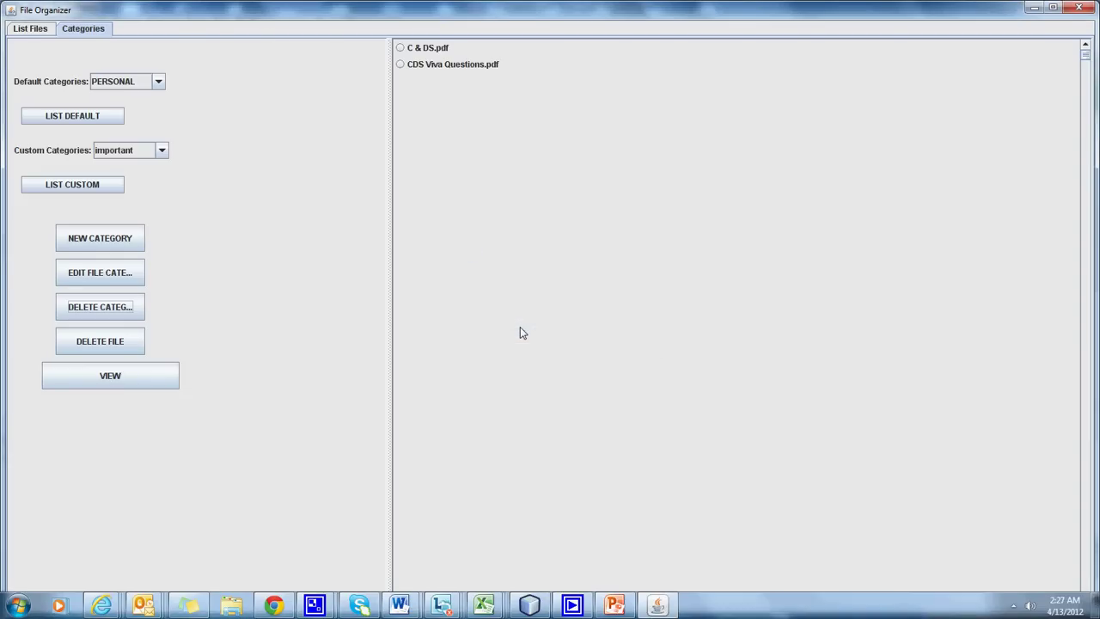
pyautogui.click(161, 151)
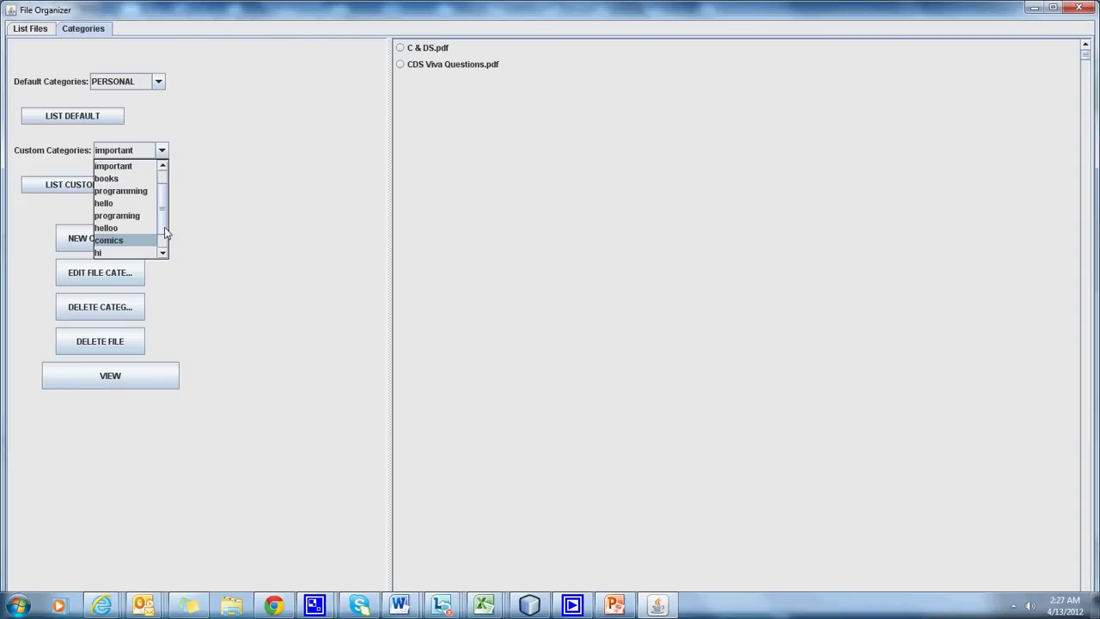
pyautogui.scroll(-1, 168, 241)
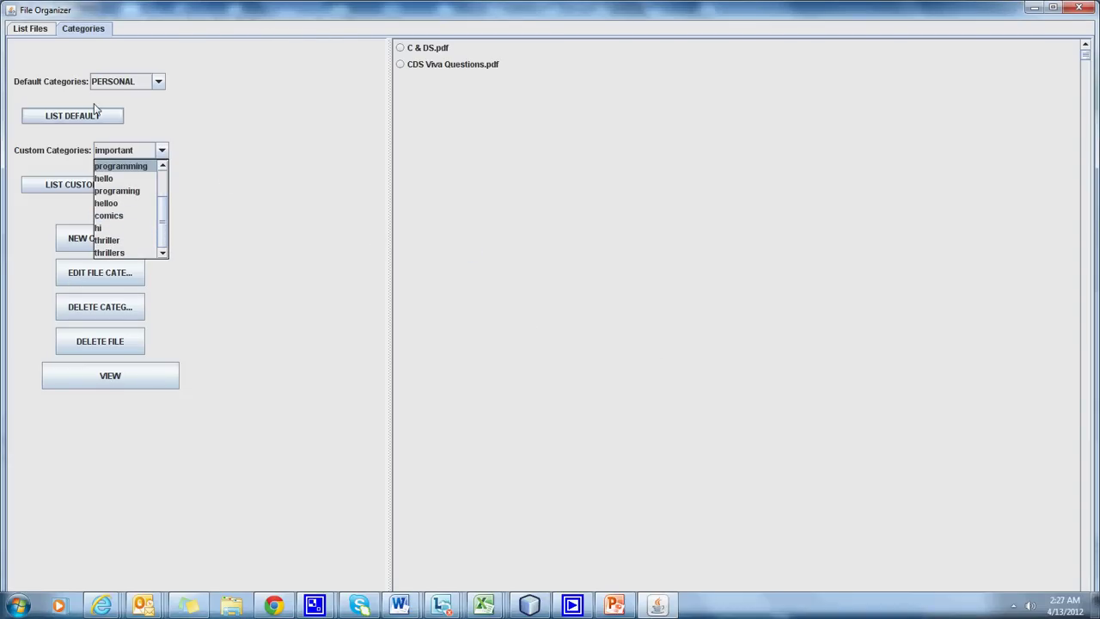
pyautogui.click(359, 376)
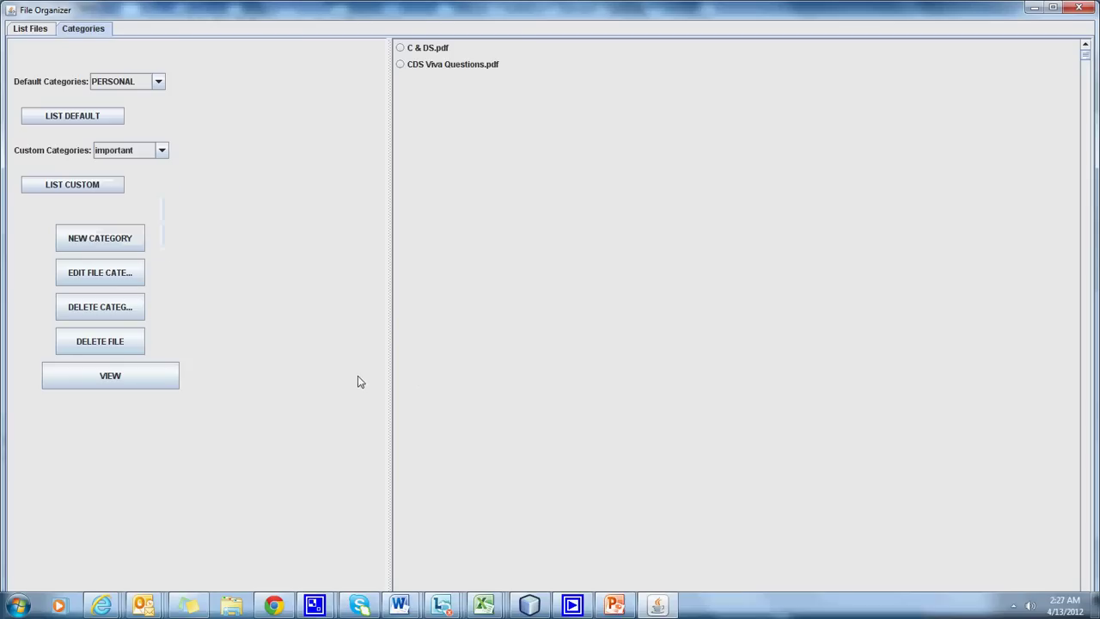
# Remove CDS Viva Questions.pdf from its category only, choosing option 1.
pyautogui.click(118, 346)
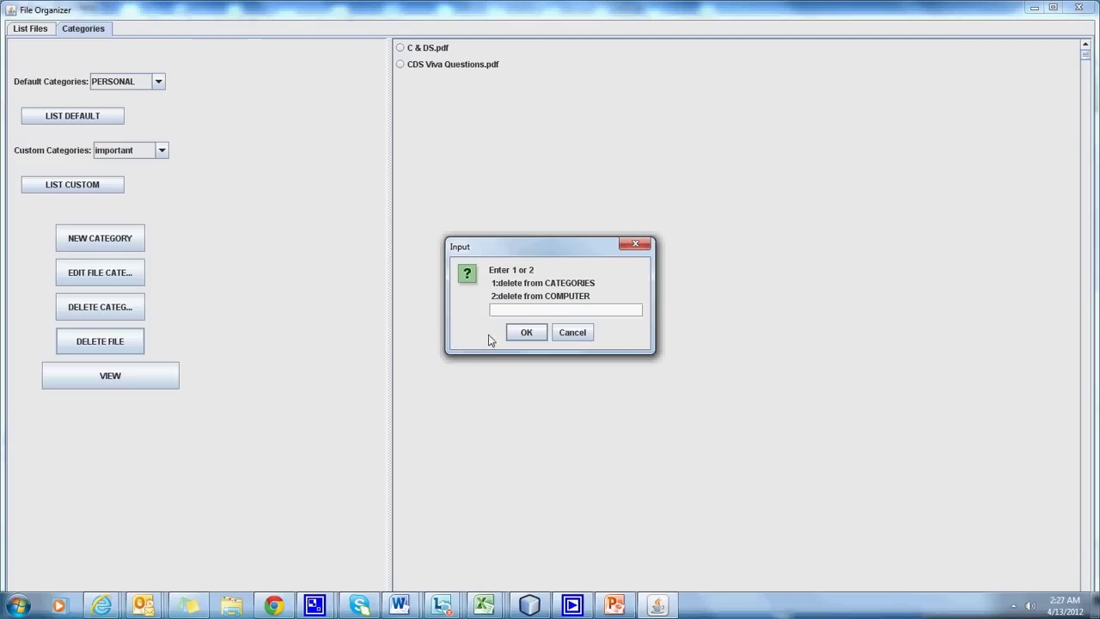
pyautogui.click(573, 332)
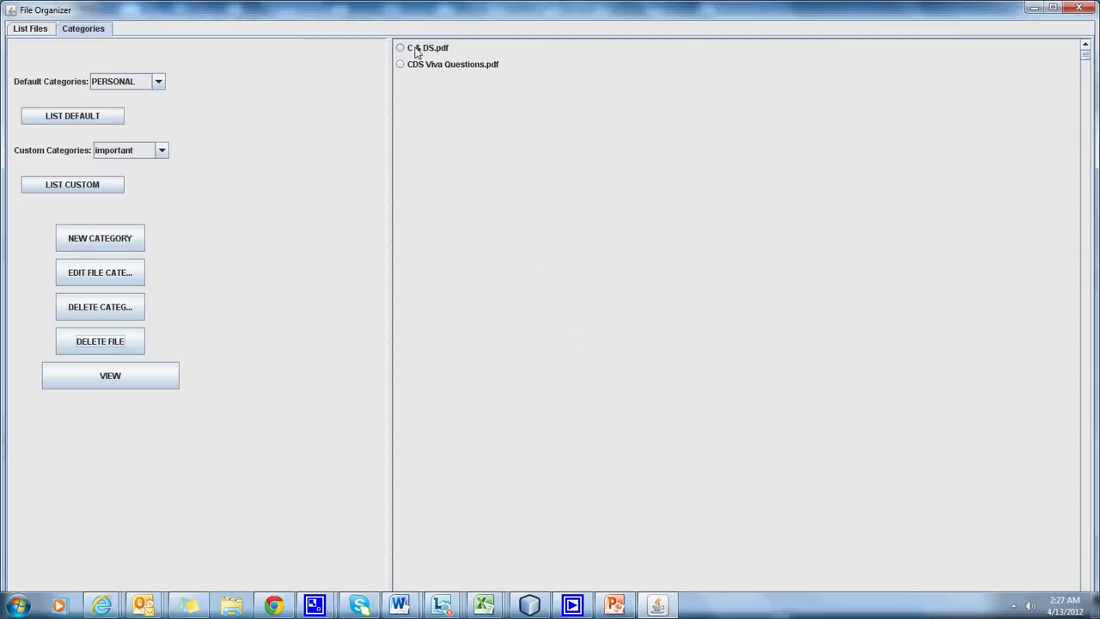
pyautogui.click(409, 67)
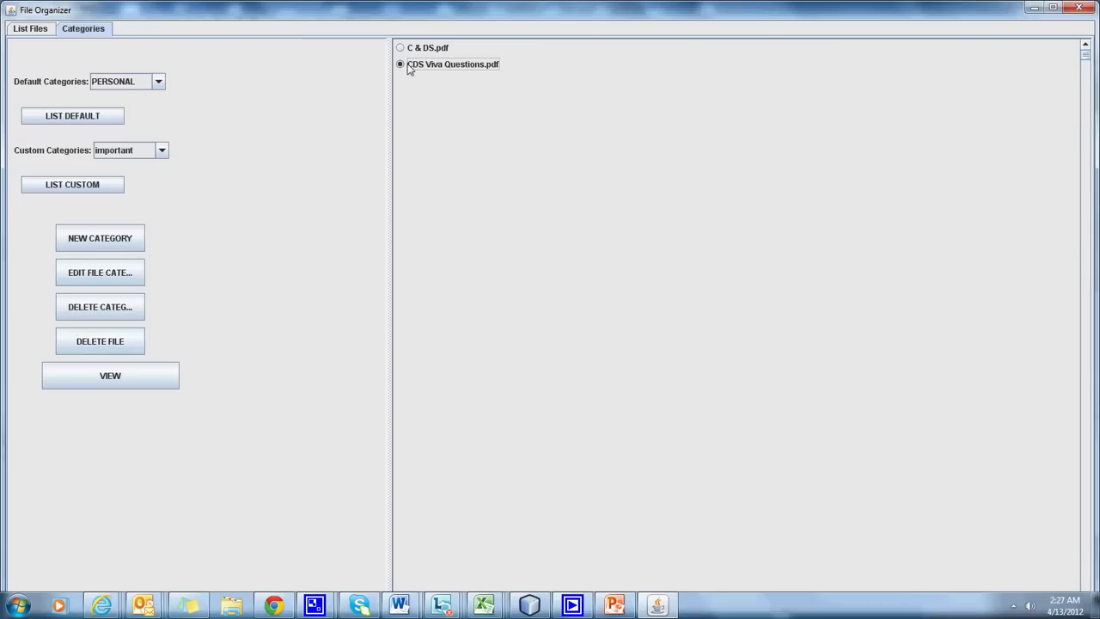
pyautogui.click(100, 343)
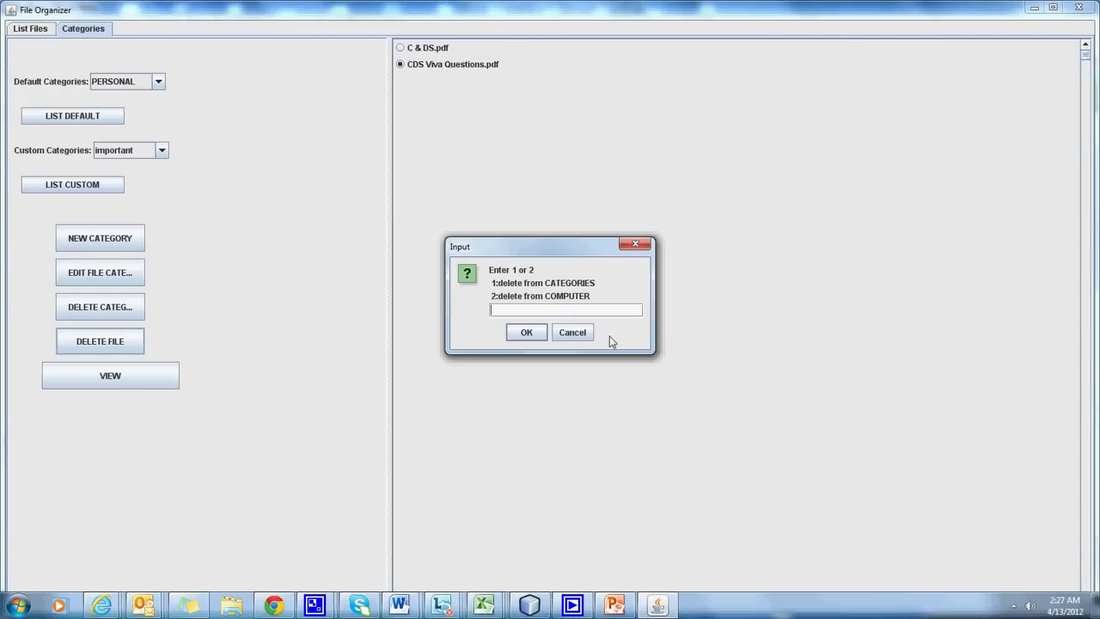
pyautogui.write('1')
pyautogui.click(527, 331)
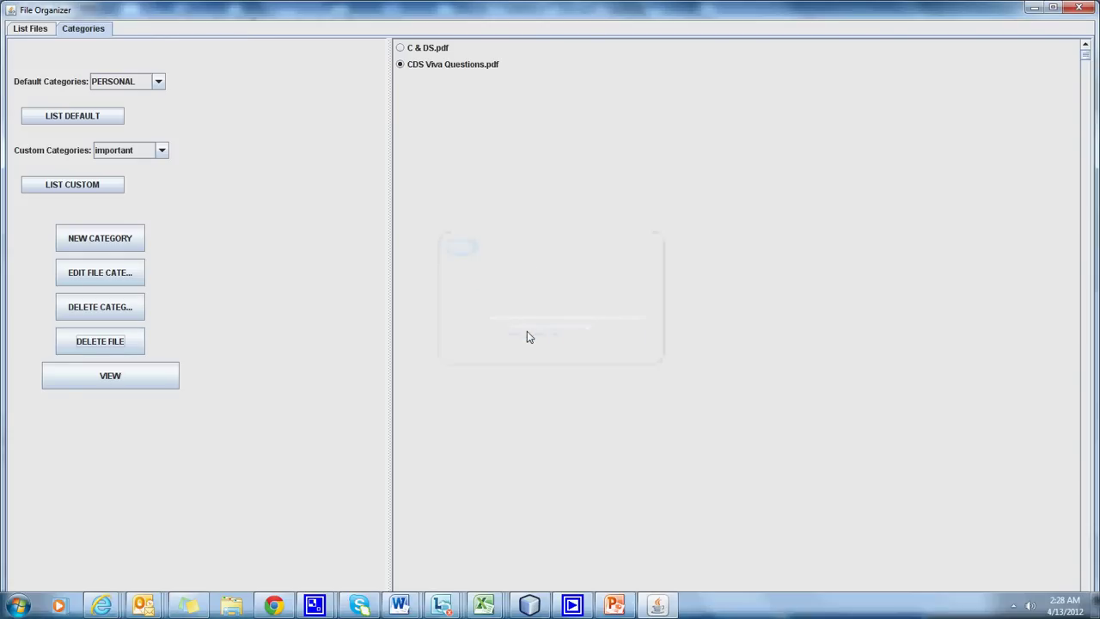
# Re-list the PERSONAL default category twice to check its files.
pyautogui.click(156, 85)
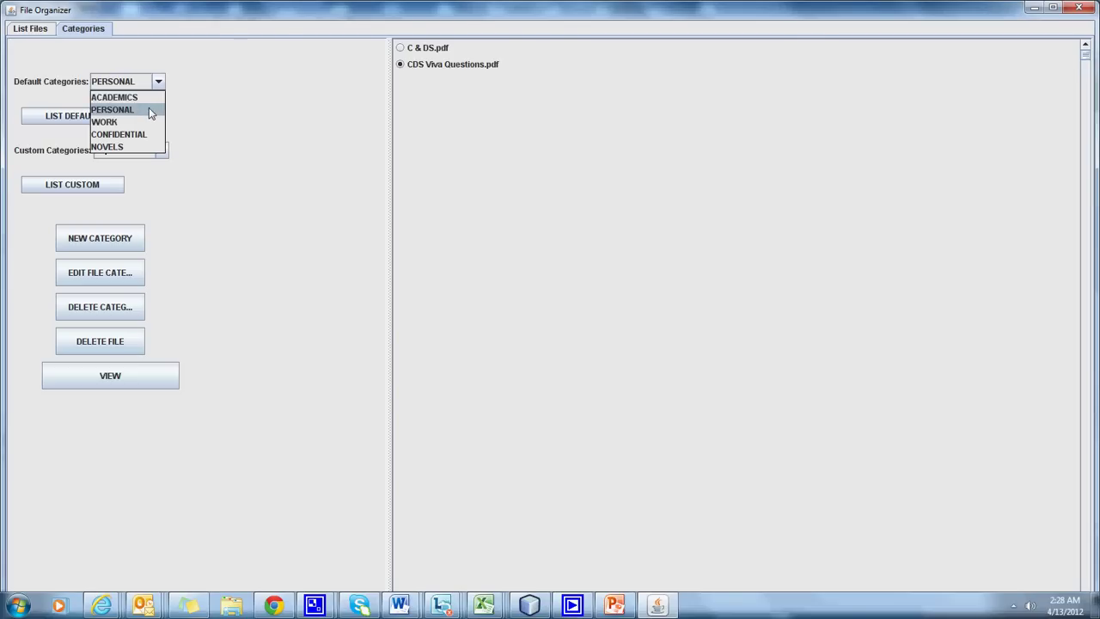
pyautogui.click(149, 108)
pyautogui.click(89, 119)
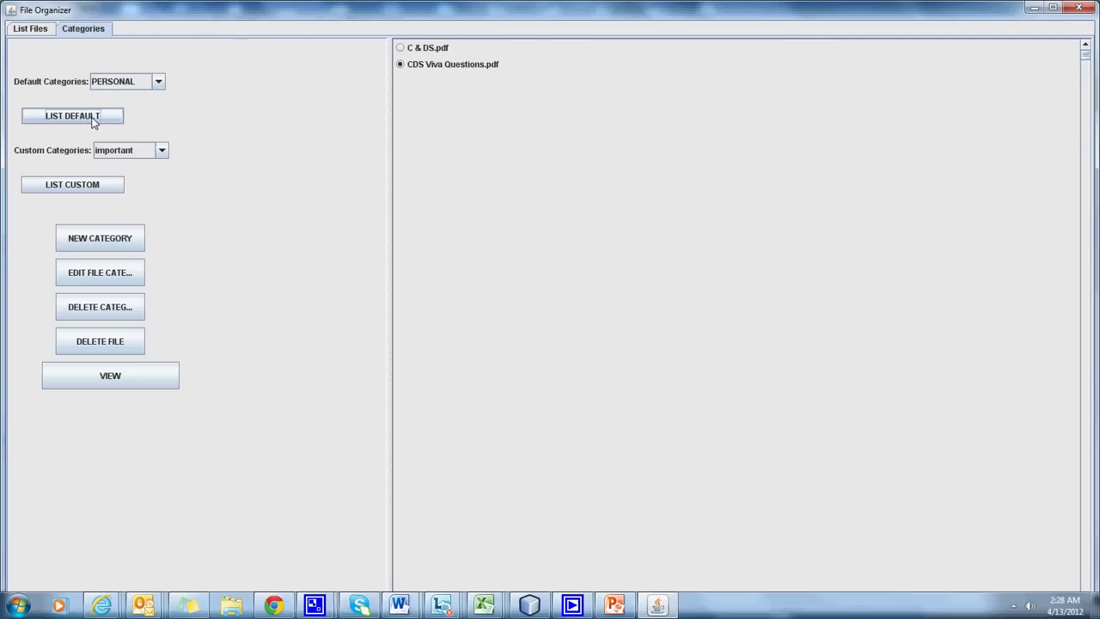
pyautogui.click(159, 81)
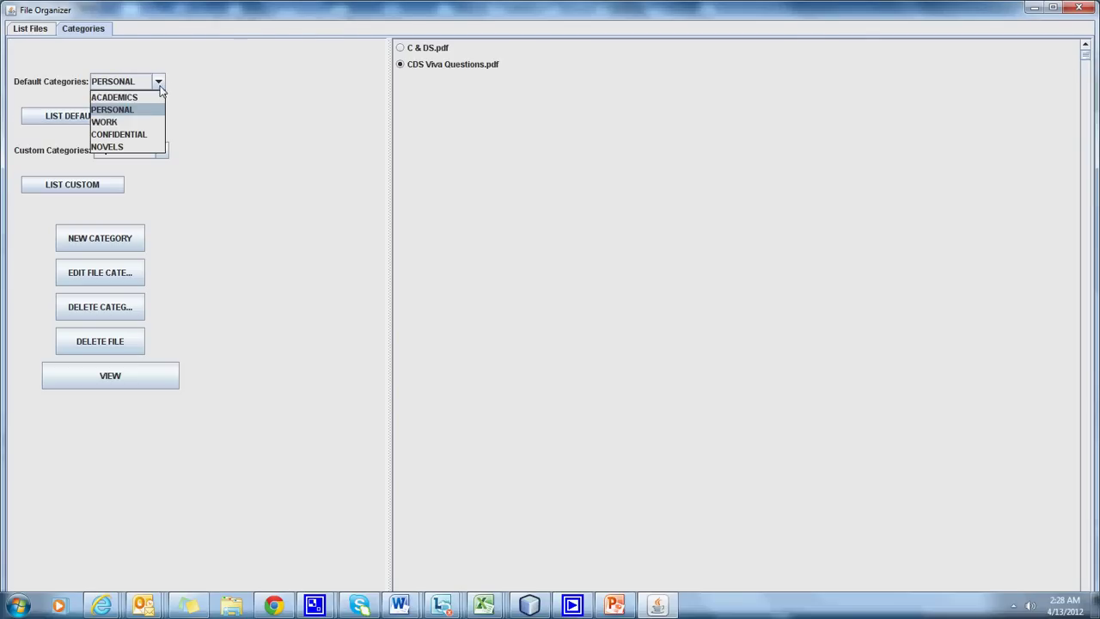
pyautogui.click(141, 114)
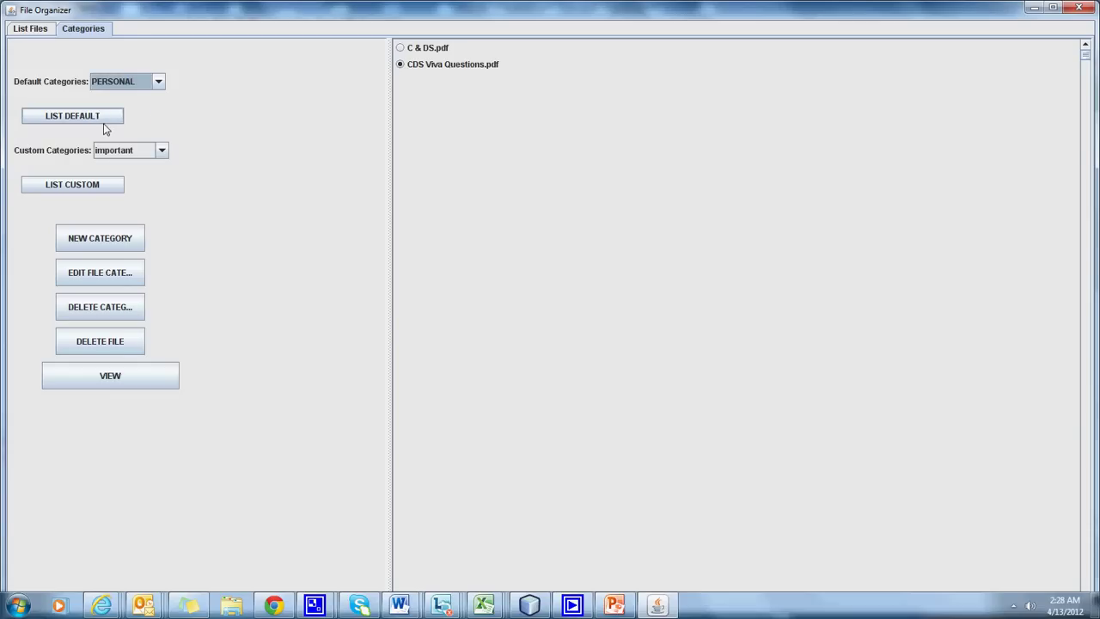
pyautogui.click(104, 118)
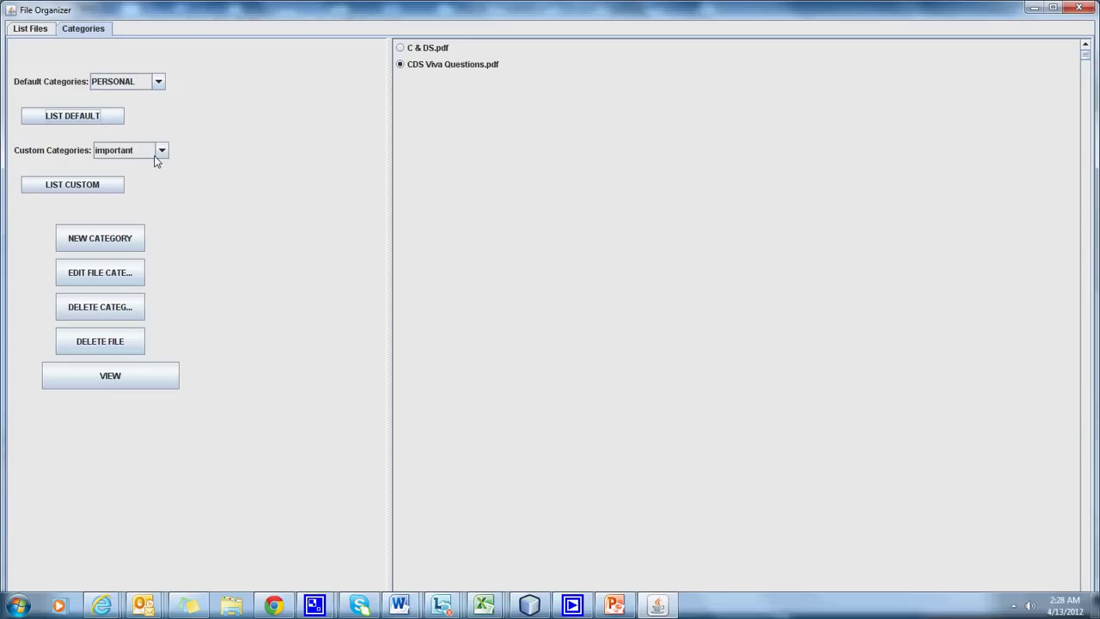
# Check that the PERSONAL list shows only C & DS.pdf, then view it in Adobe Reader and close Reader.
pyautogui.click(83, 191)
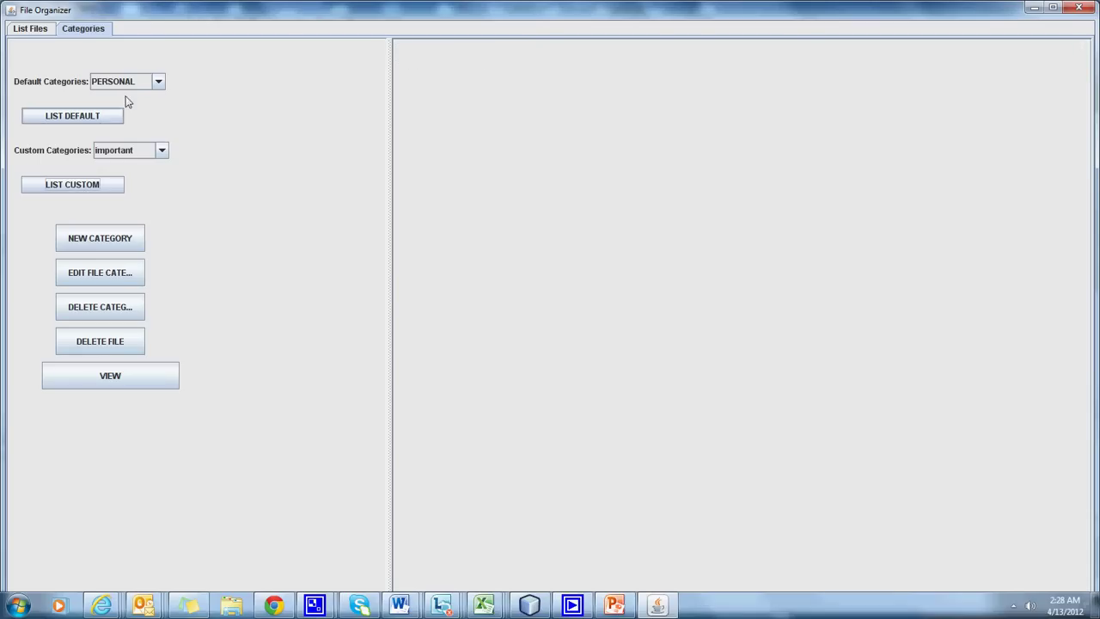
pyautogui.click(107, 114)
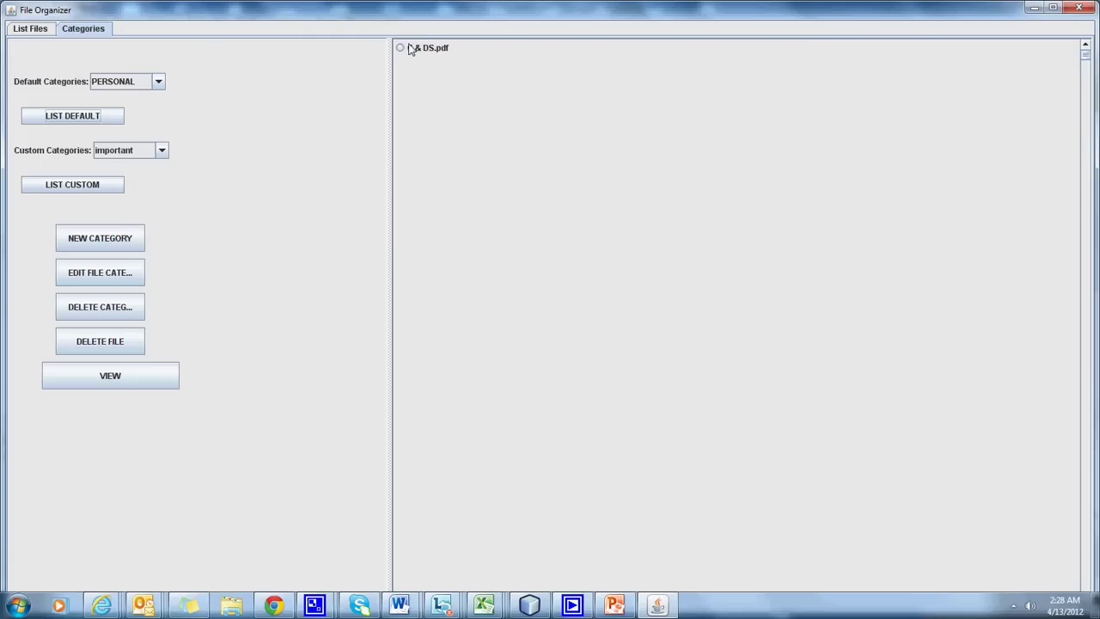
pyautogui.click(404, 49)
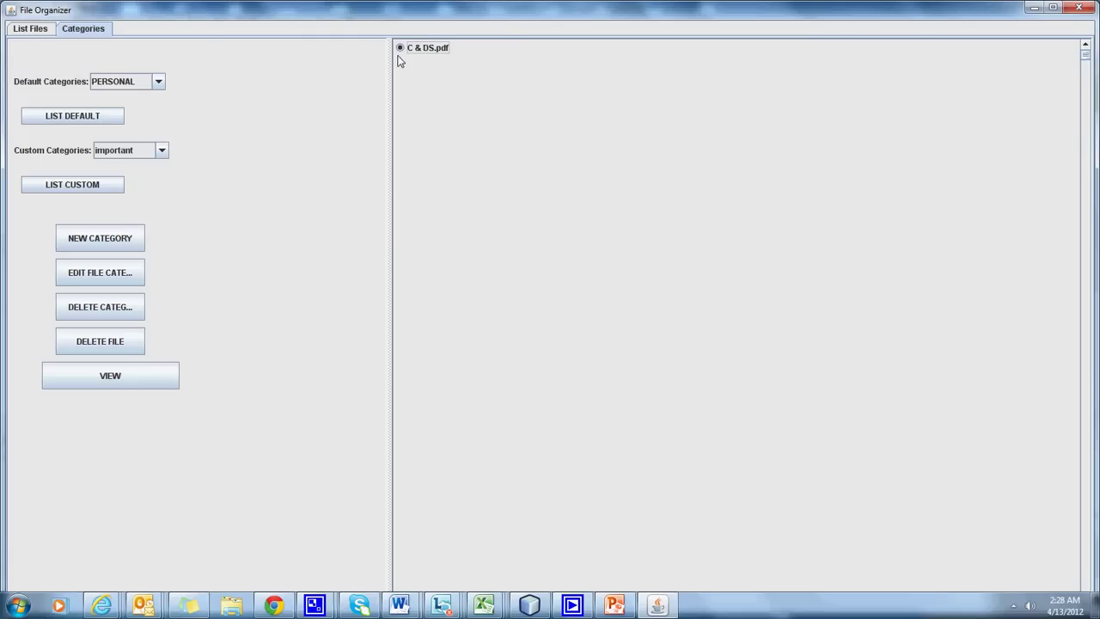
pyautogui.click(166, 383)
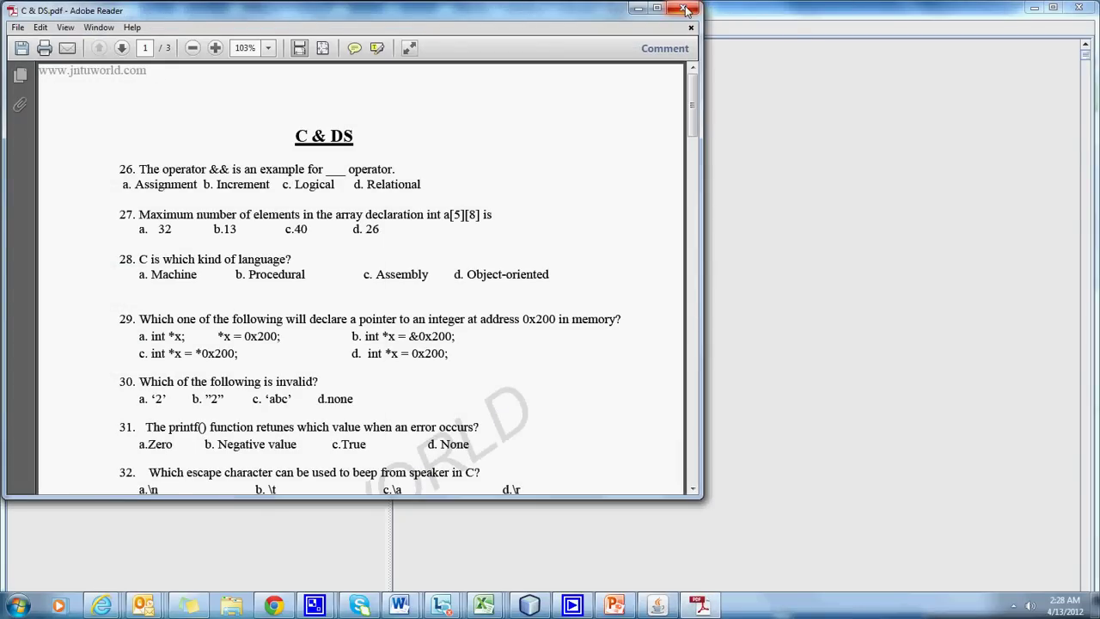
pyautogui.click(685, 9)
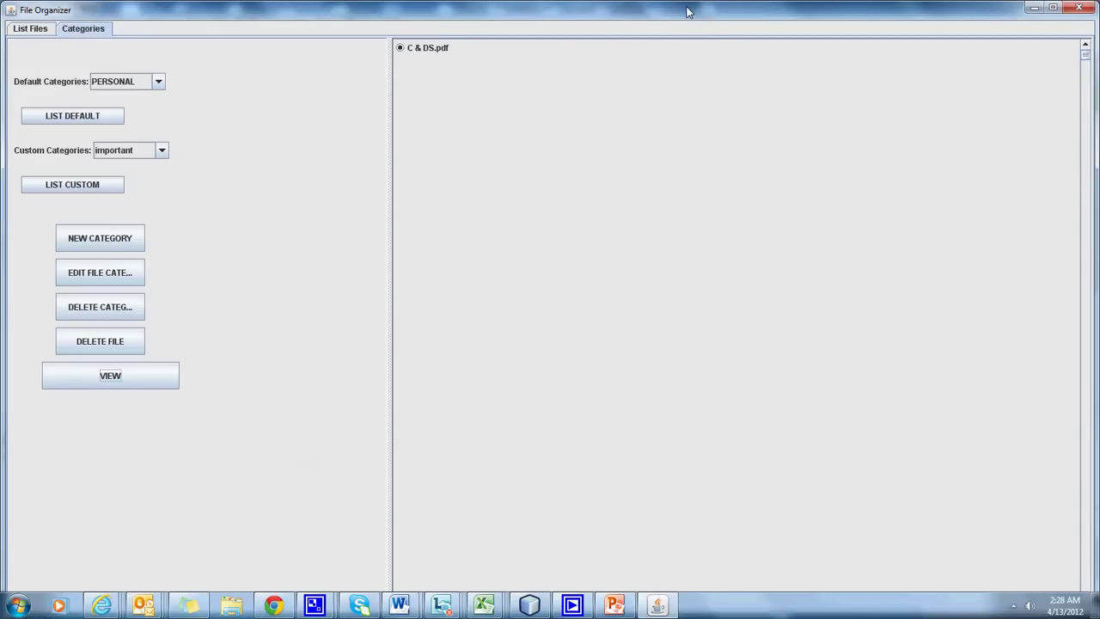